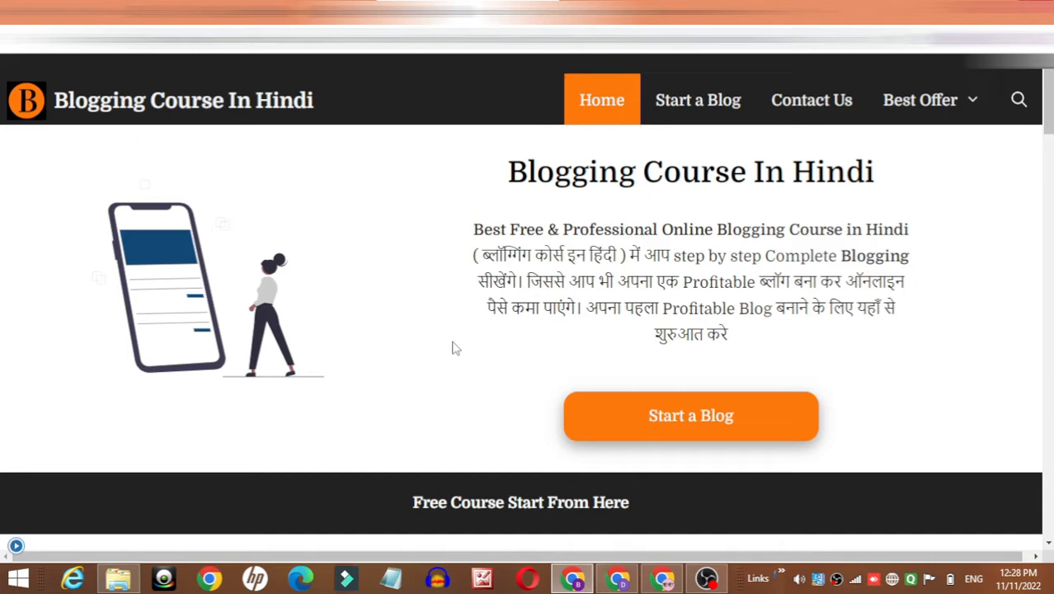
Bring up the site's Posts list in the WordPress admin and look over its entries
{"action": "left_click", "coordinate": [331, 9]}
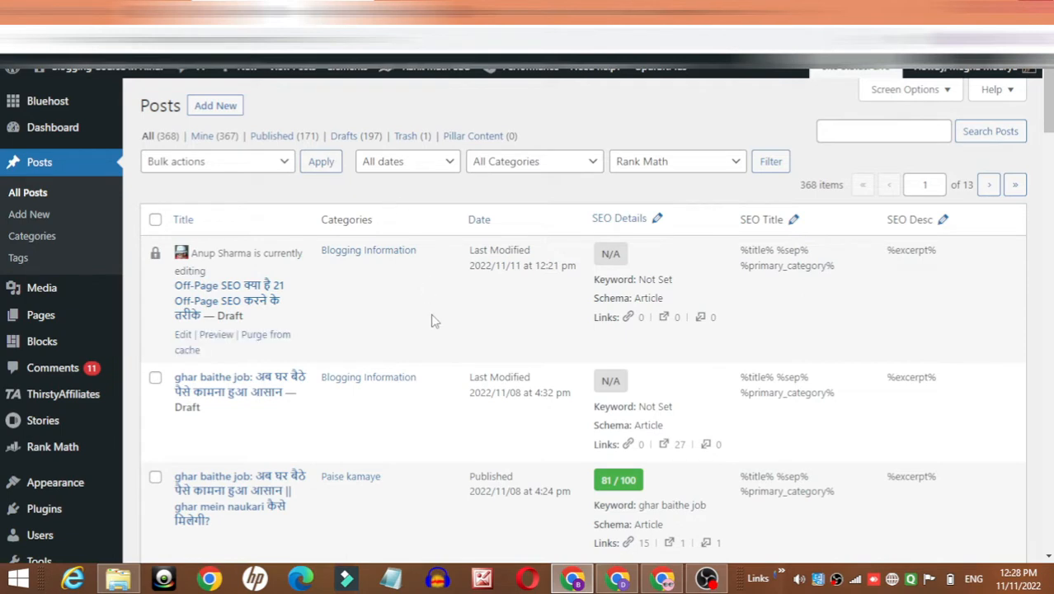
{"action": "mouse_move", "coordinate": [61, 153]}
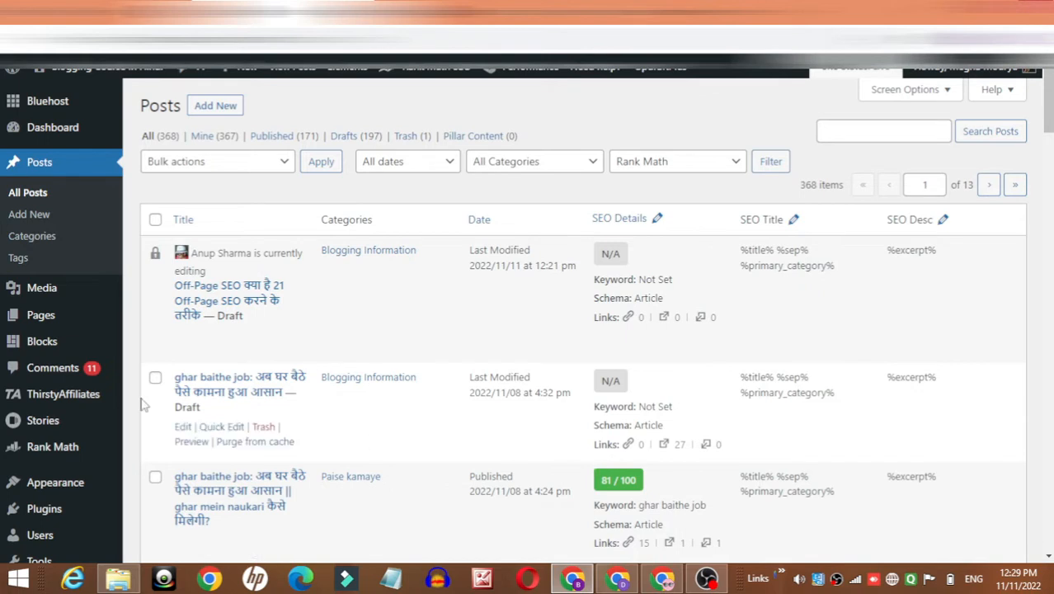
{"action": "mouse_move", "coordinate": [13, 68]}
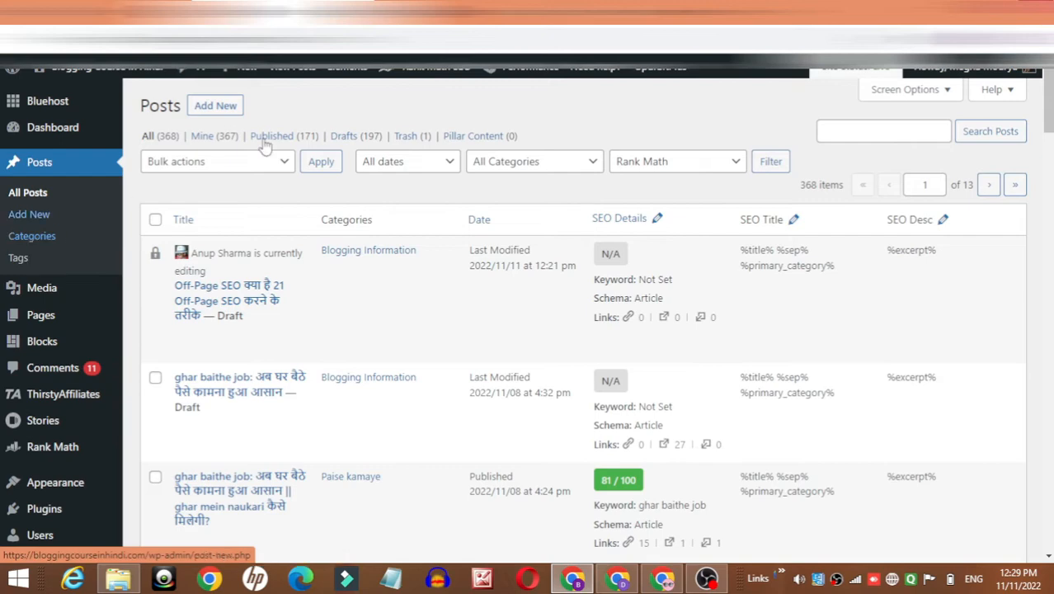
Examine the Blogging Course In Hindi homepage down to the category links in the footer
{"action": "left_click", "coordinate": [422, 10]}
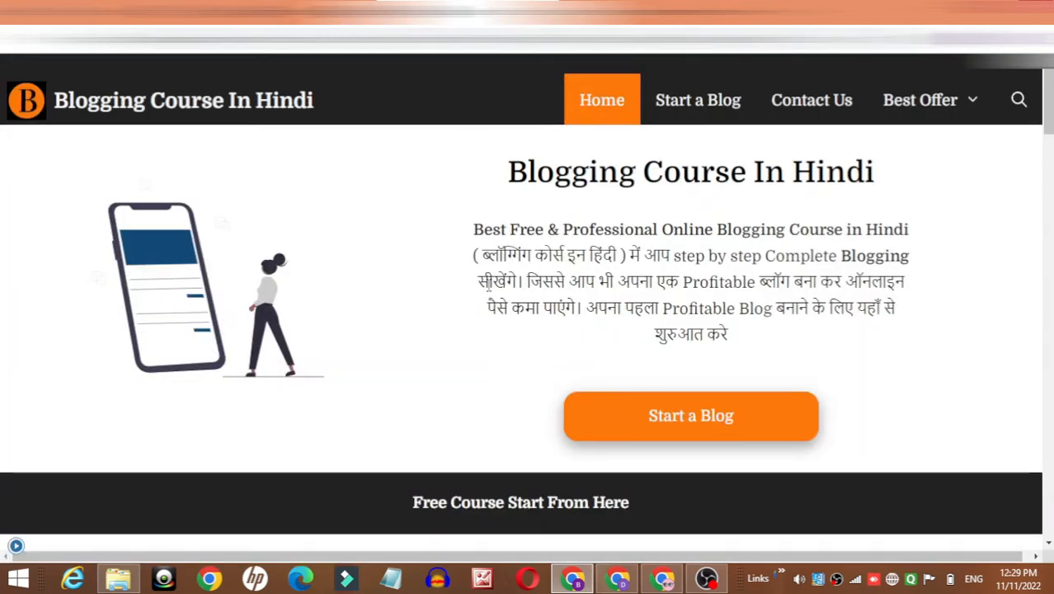
{"action": "scroll", "coordinate": [482, 280], "scroll_direction": "down", "scroll_amount": 6}
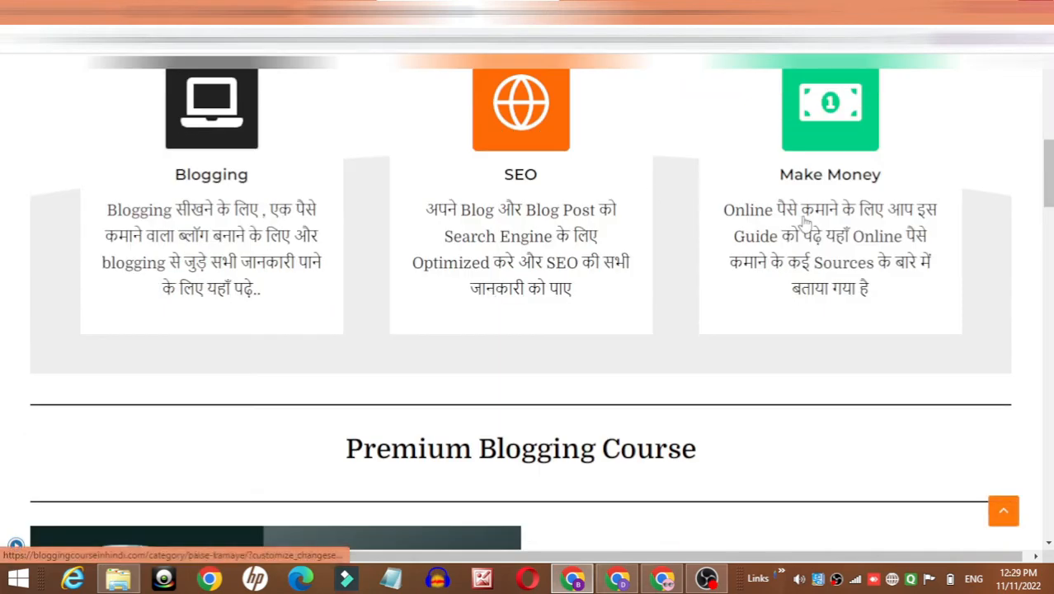
{"action": "scroll", "coordinate": [767, 244], "scroll_direction": "down", "scroll_amount": 1}
{"action": "scroll", "coordinate": [767, 244], "scroll_direction": "down", "scroll_amount": 12}
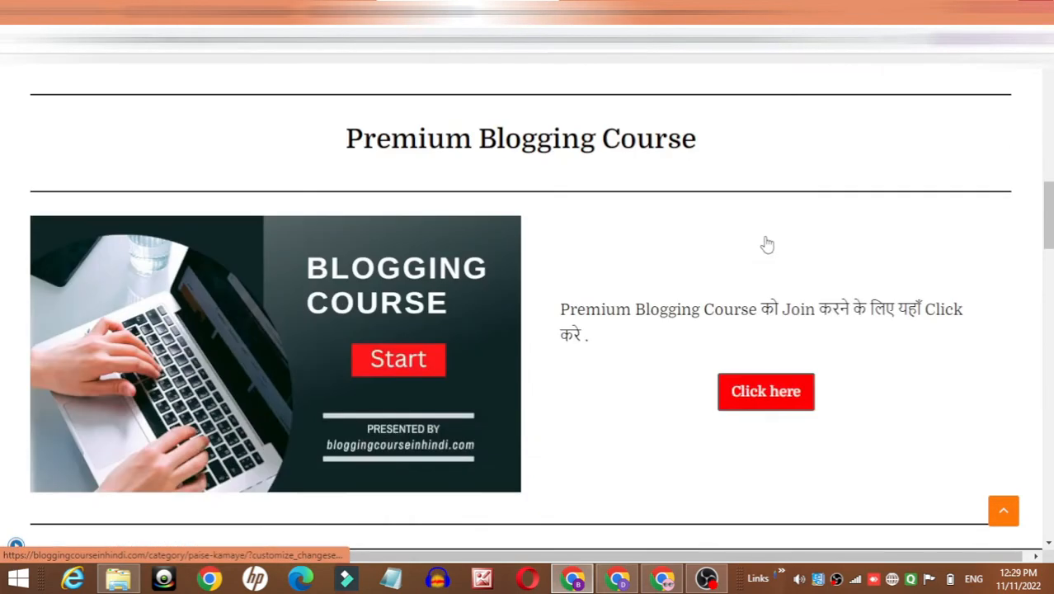
{"action": "scroll", "coordinate": [767, 244], "scroll_direction": "down", "scroll_amount": 12}
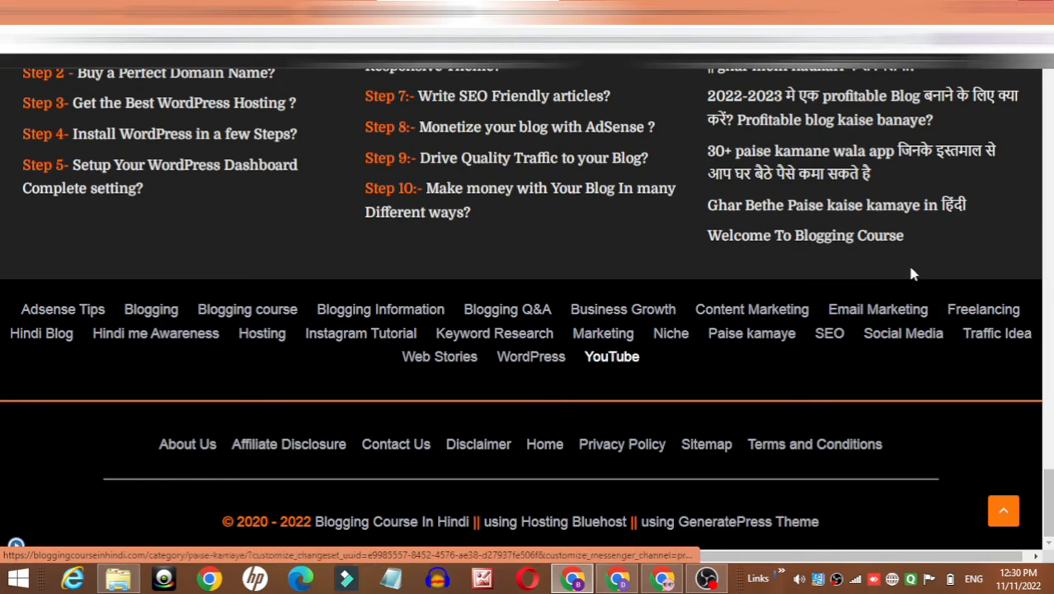
Return to the Posts list and open the editor for a new post in a separate browser tab
{"action": "left_click", "coordinate": [194, 11]}
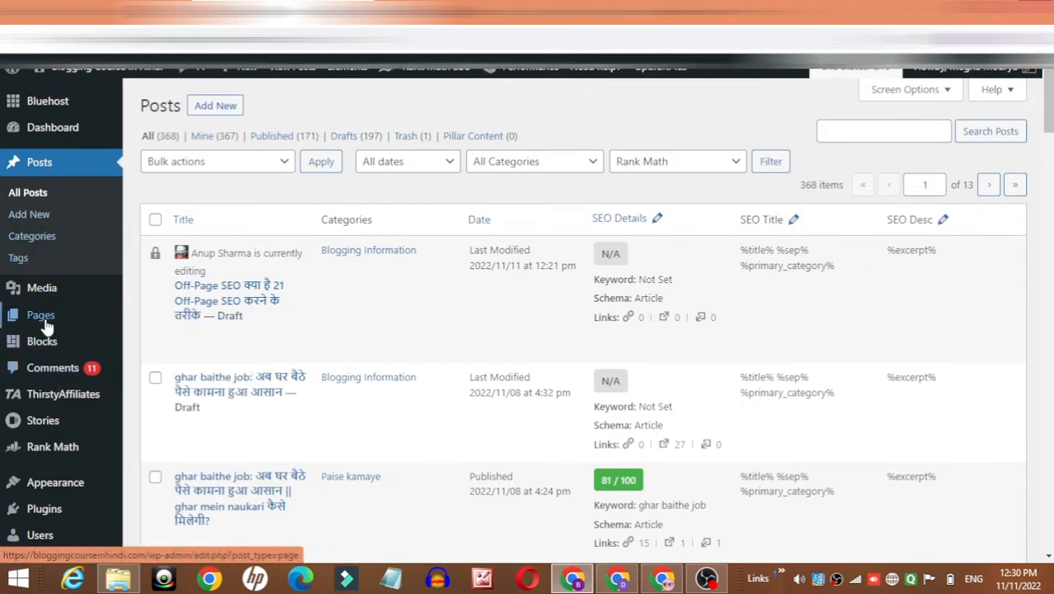
{"action": "right_click", "coordinate": [21, 216]}
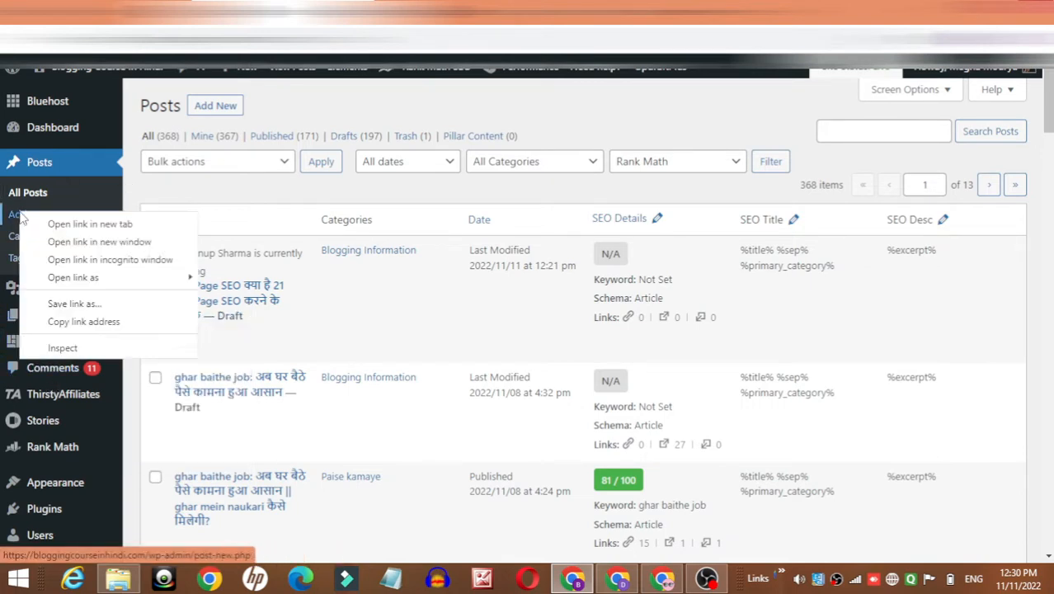
{"action": "left_click", "coordinate": [49, 224]}
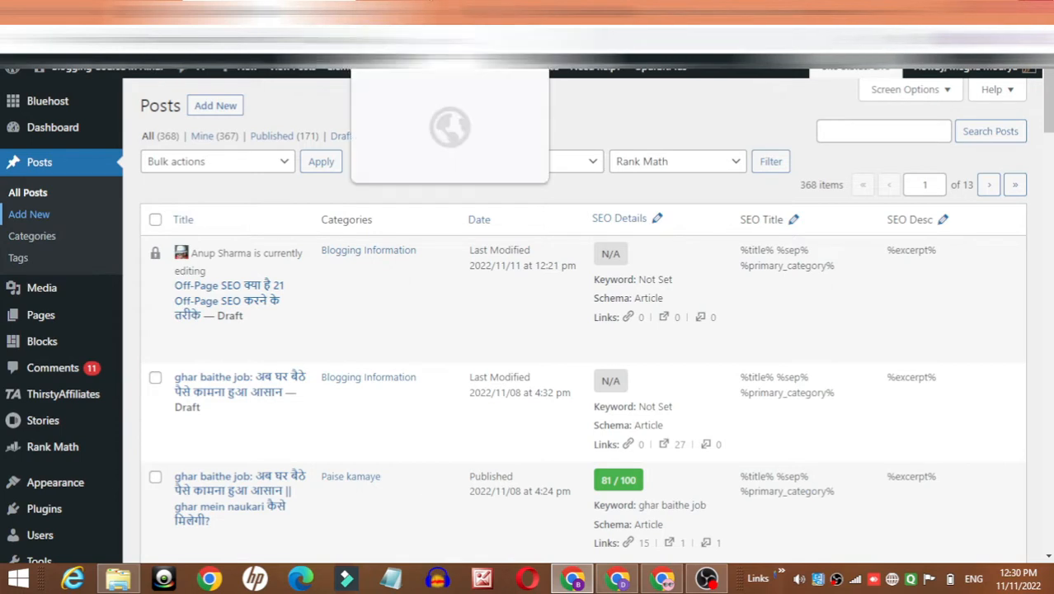
{"action": "left_click", "coordinate": [450, 10]}
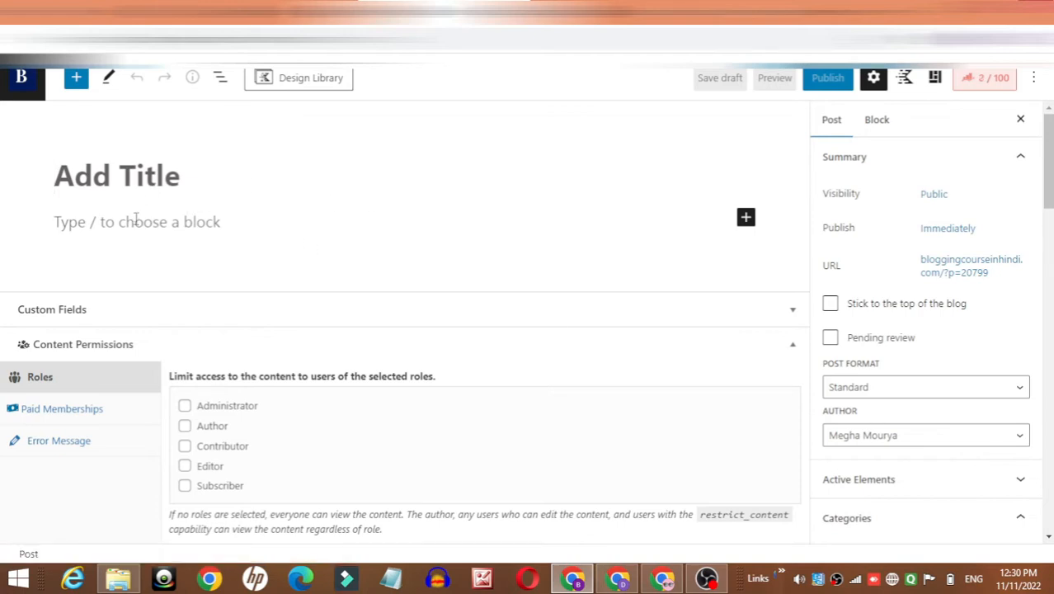
Examine the categories available in the new post's settings and compare them with the category links in the site footer
{"action": "left_click", "coordinate": [348, 222]}
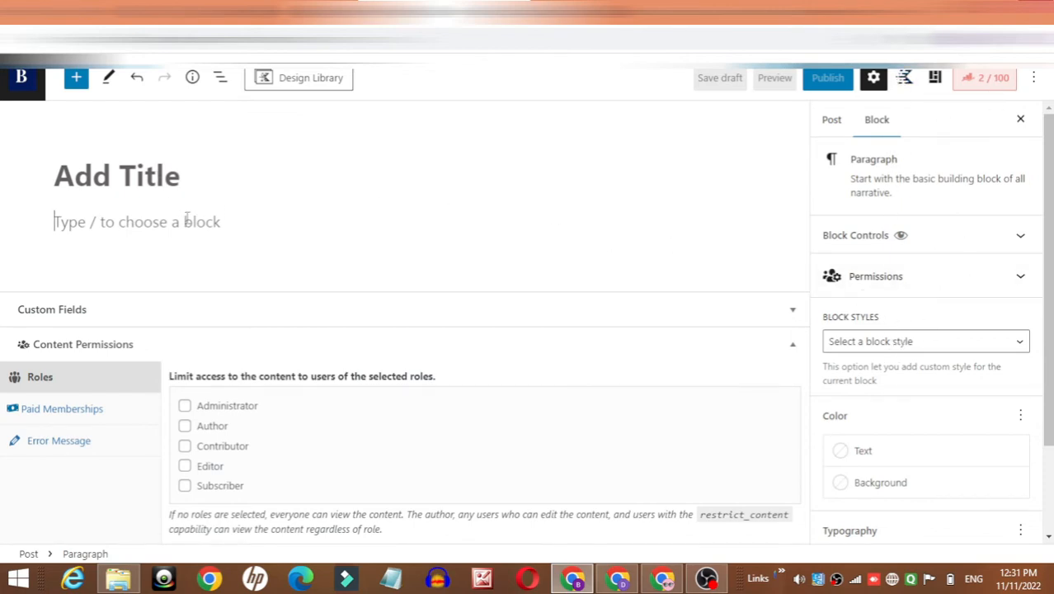
{"action": "scroll", "coordinate": [884, 264], "scroll_direction": "down", "scroll_amount": 1}
{"action": "scroll", "coordinate": [884, 264], "scroll_direction": "down", "scroll_amount": 1}
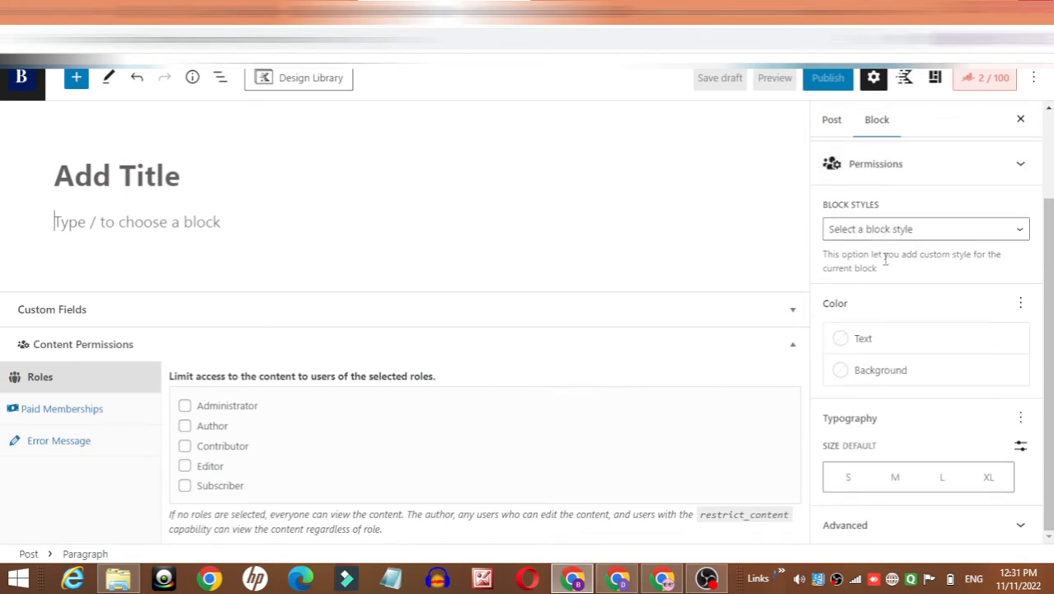
{"action": "left_click", "coordinate": [833, 124]}
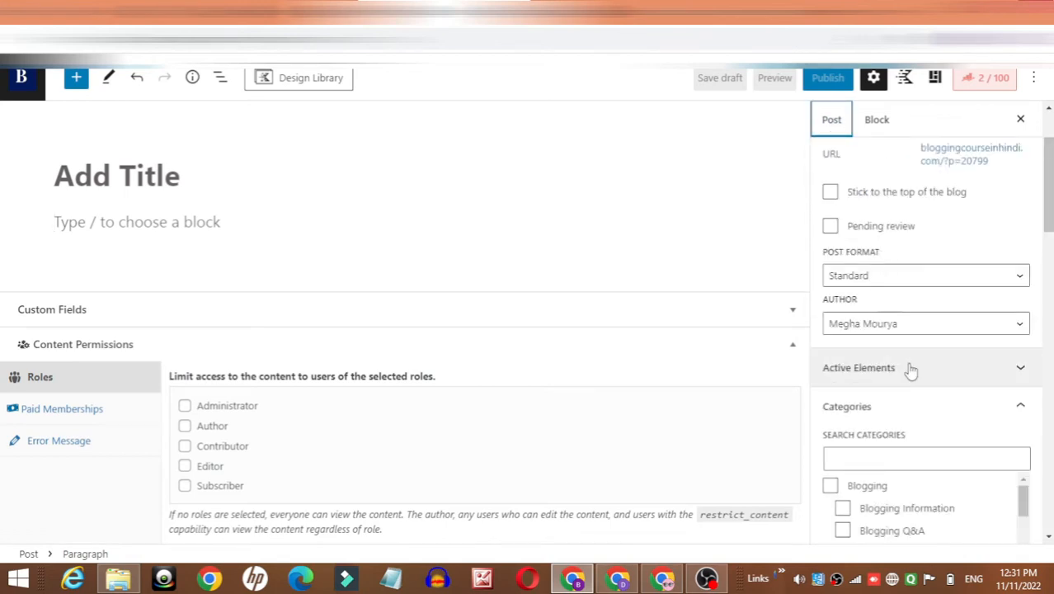
{"action": "scroll", "coordinate": [911, 370], "scroll_direction": "down", "scroll_amount": 2}
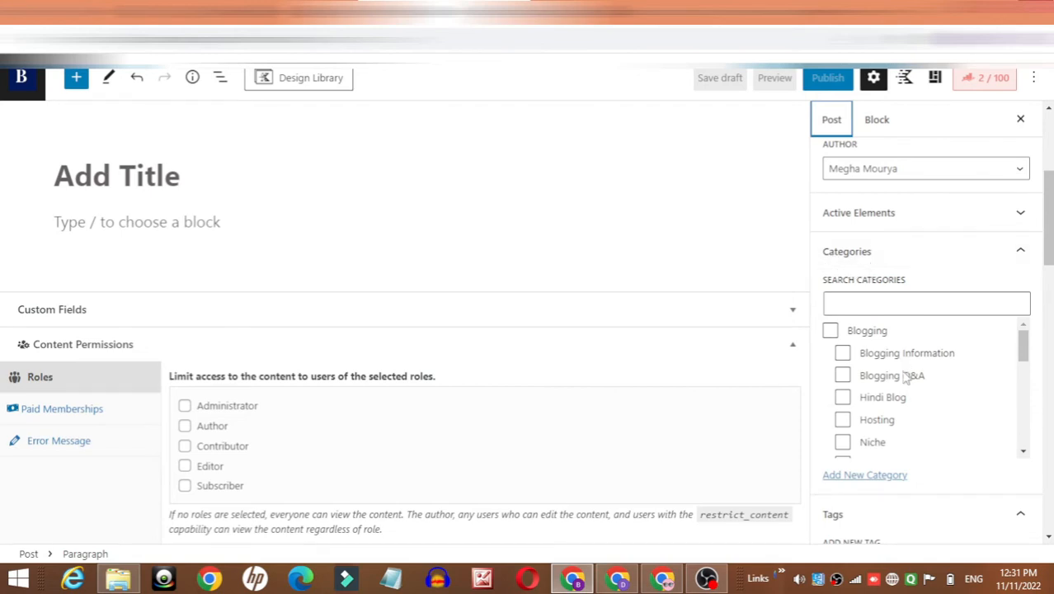
{"action": "scroll", "coordinate": [901, 424], "scroll_direction": "down", "scroll_amount": 2}
{"action": "scroll", "coordinate": [901, 424], "scroll_direction": "down", "scroll_amount": 1}
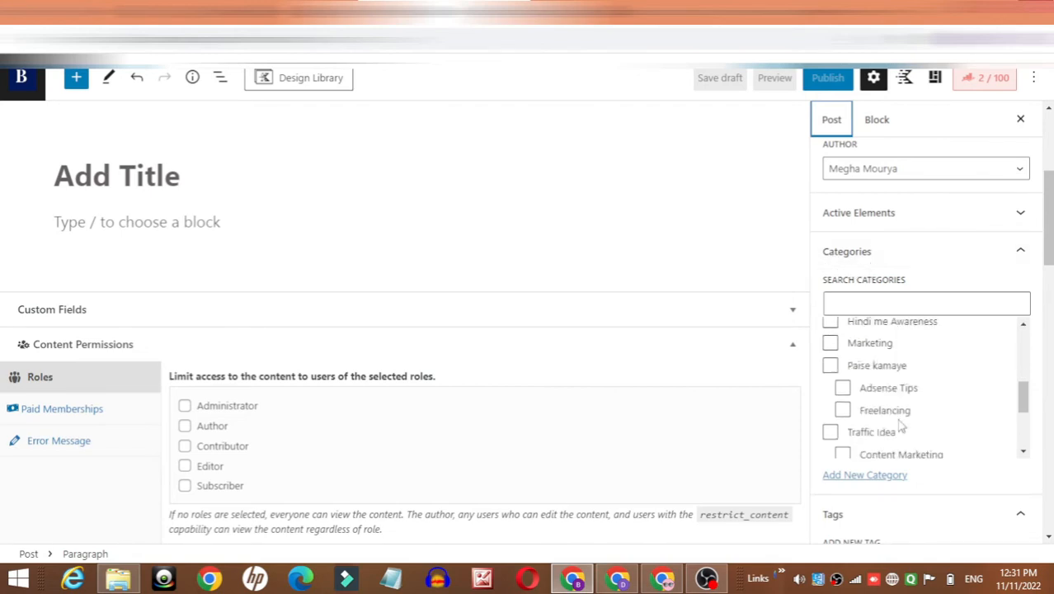
{"action": "left_click", "coordinate": [581, 12]}
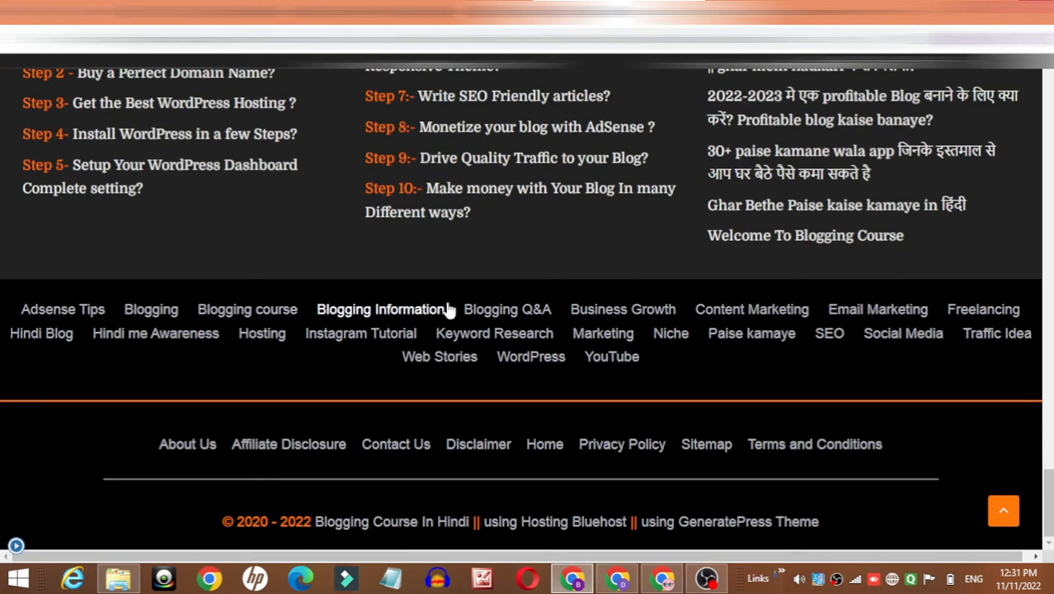
{"action": "left_click", "coordinate": [406, 12]}
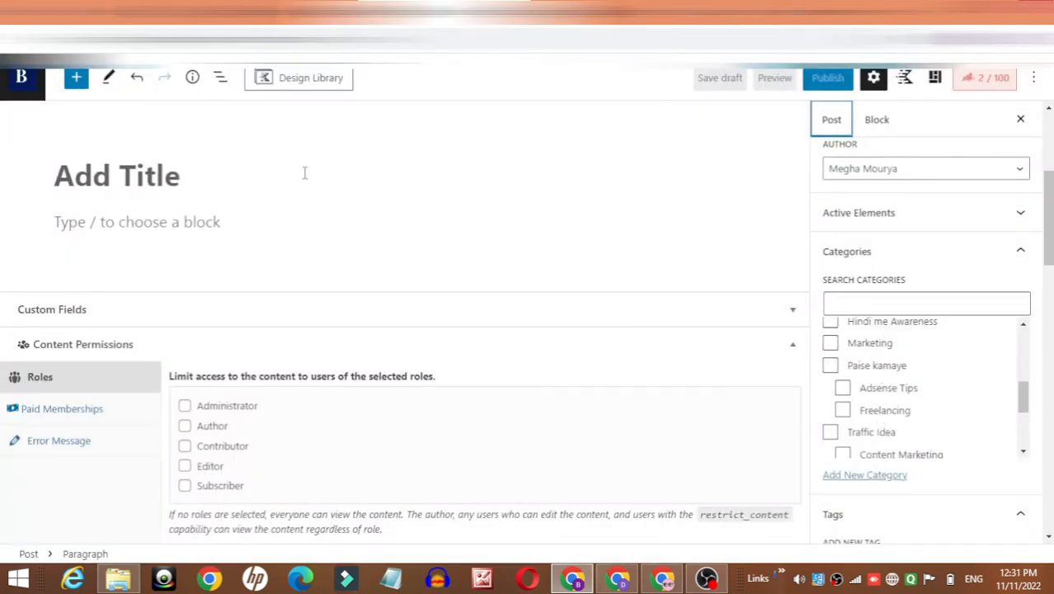
Title the post "Freelancing Se Paise Kaise Kamaye", assign it to the Freelancing category and check that category in the site footer
{"action": "left_click", "coordinate": [128, 179]}
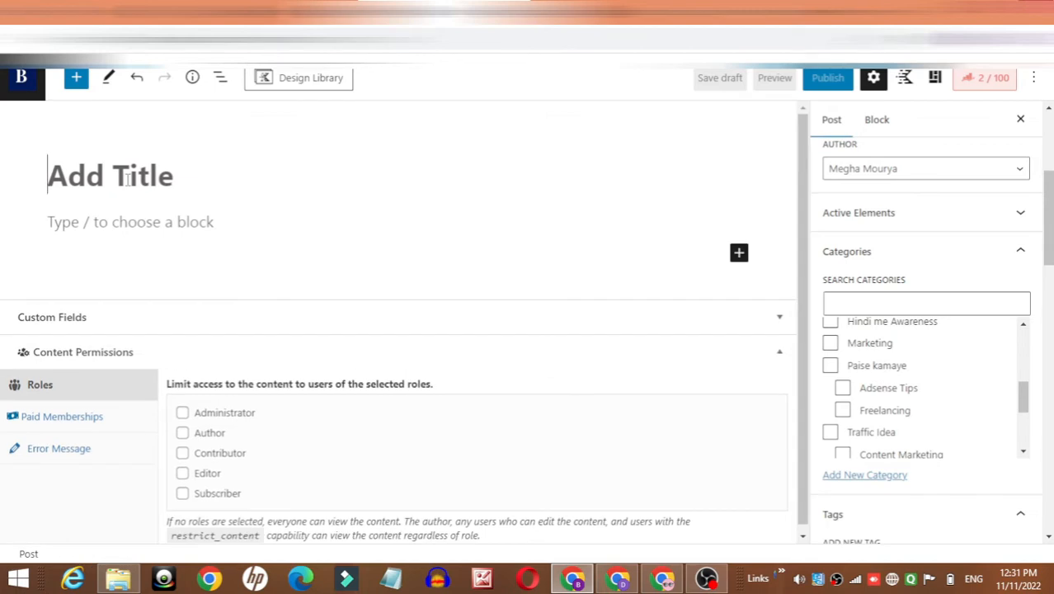
{"action": "type", "text": "Freelancin"}
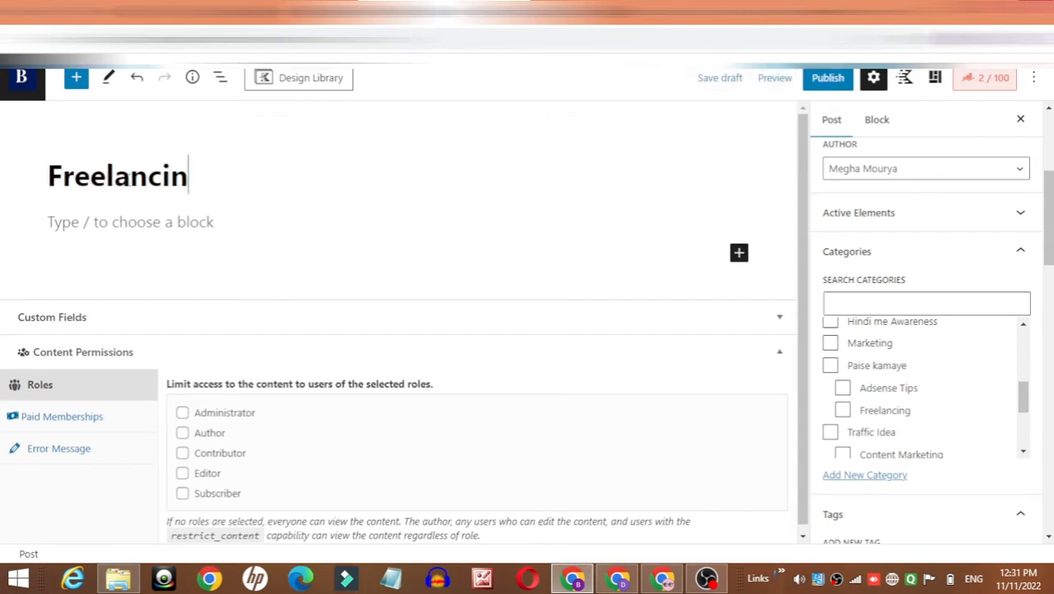
{"action": "type", "text": "g Se Pais"}
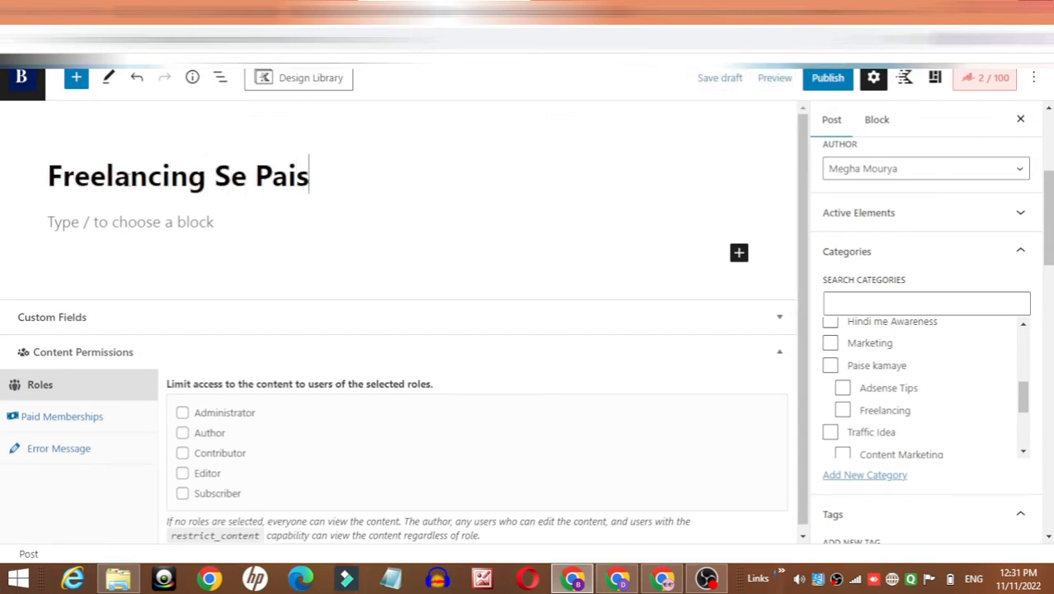
{"action": "type", "text": "e Kaise Kama"}
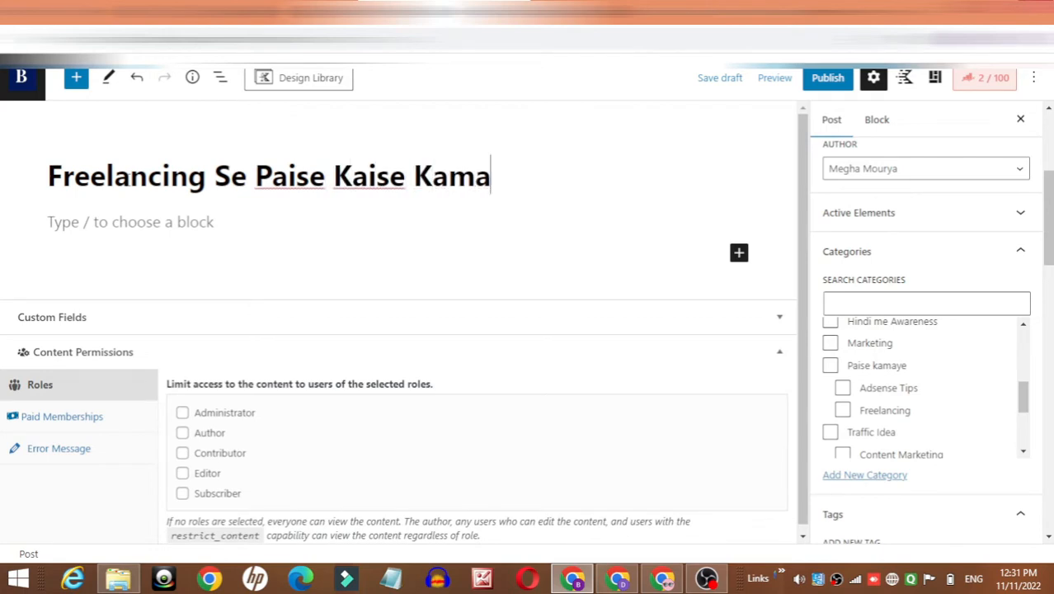
{"action": "type", "text": "ye"}
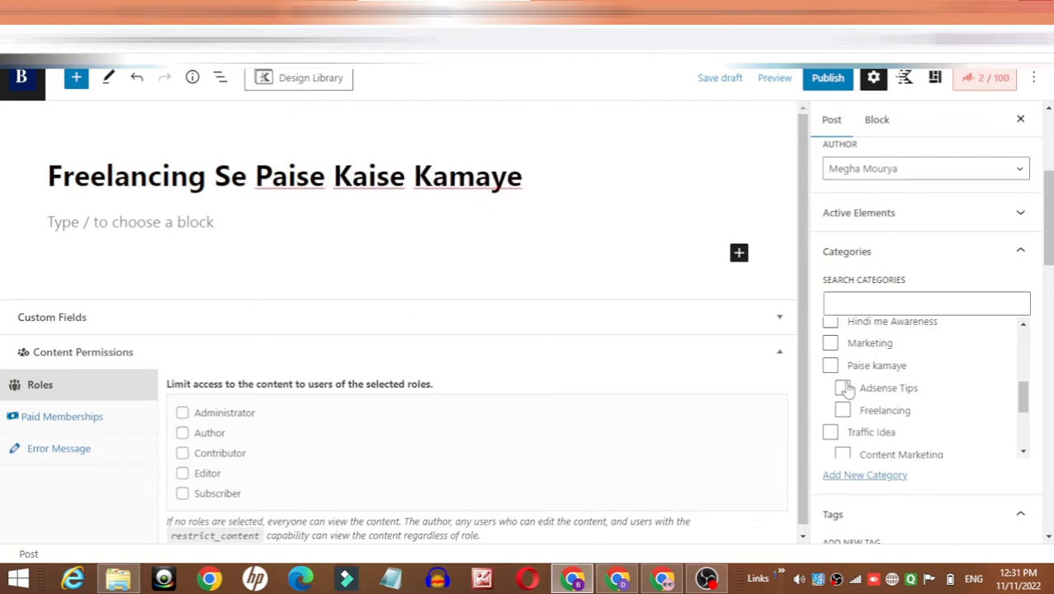
{"action": "left_click", "coordinate": [842, 410]}
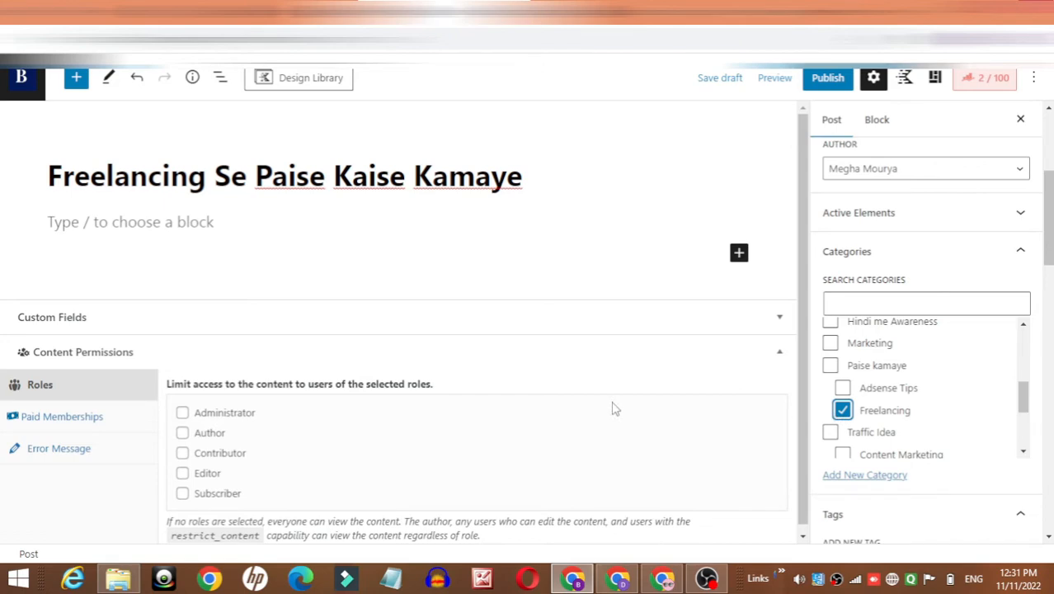
{"action": "left_click", "coordinate": [615, 10]}
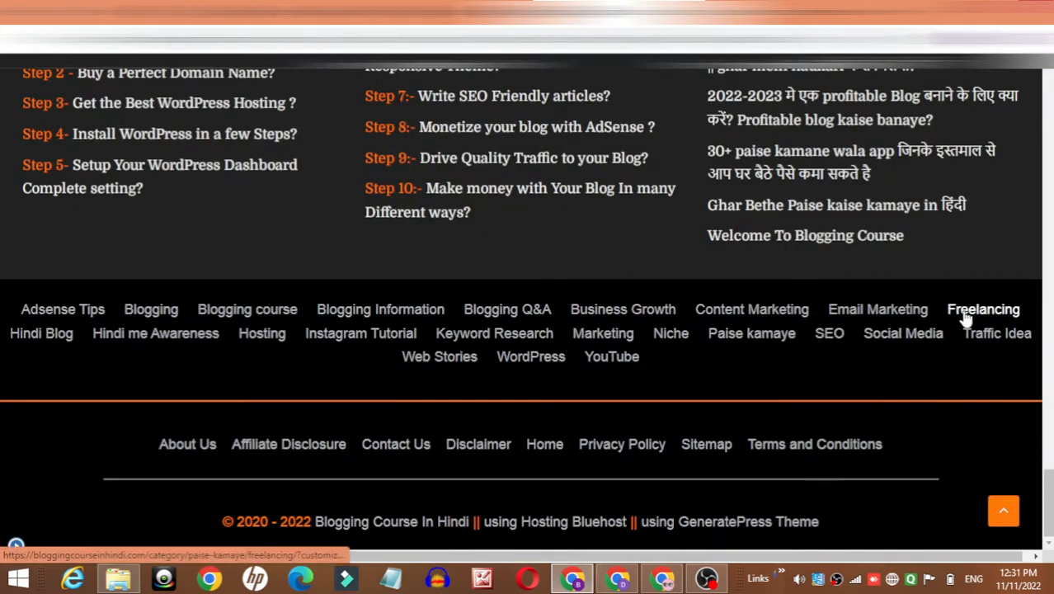
{"action": "left_click", "coordinate": [404, 10]}
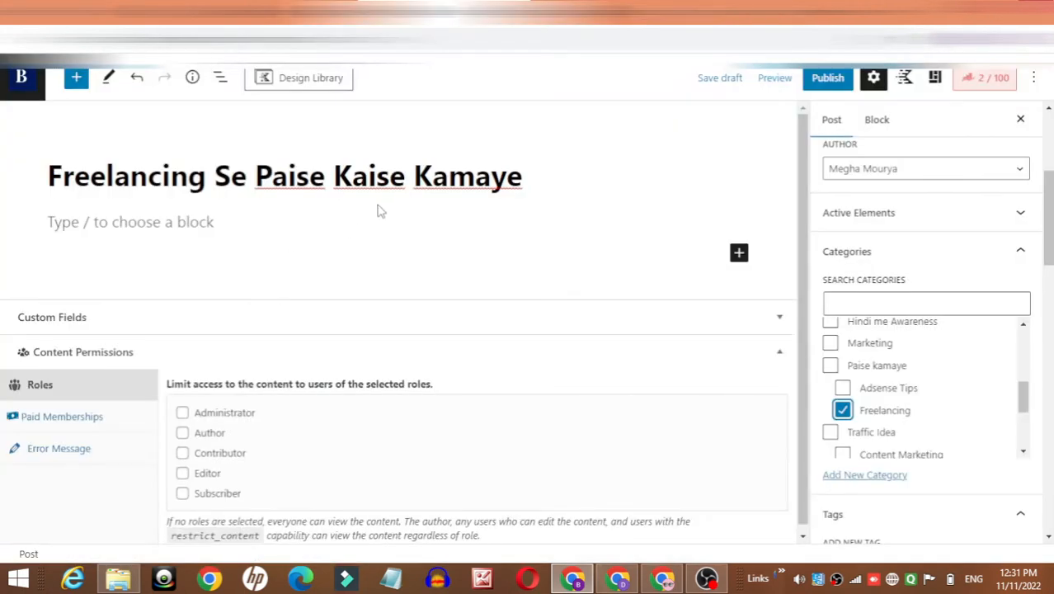
Remove the Freelancing category from the post and replace its title with "Hosting Kaise Buy Kare?"
{"action": "left_click", "coordinate": [842, 410]}
{"action": "left_click", "coordinate": [328, 188]}
{"action": "key", "text": "ctrl+a"}
{"action": "key", "text": "BackSpace"}
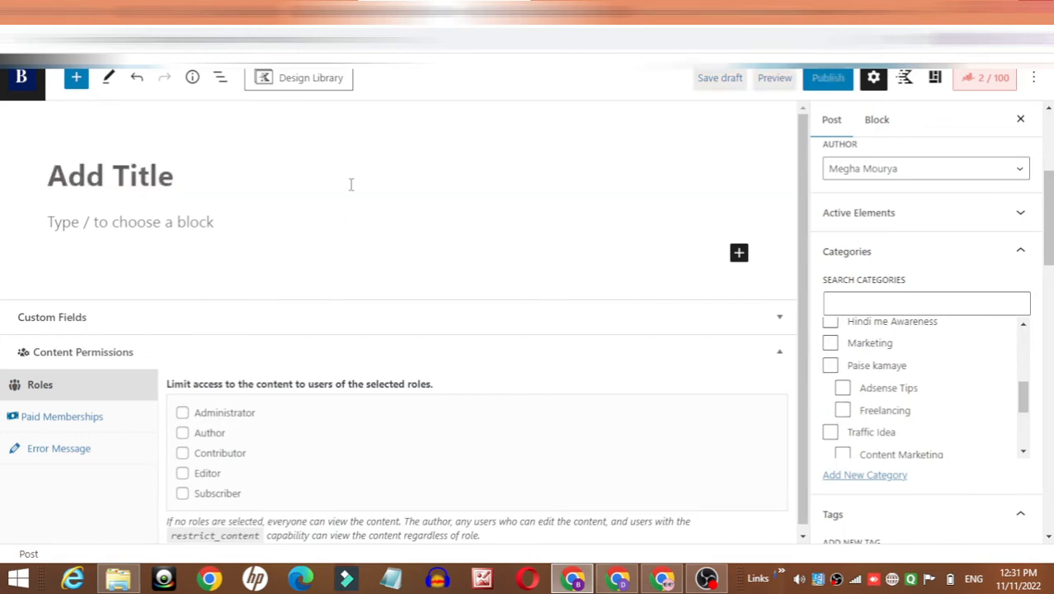
{"action": "type", "text": "Hos"}
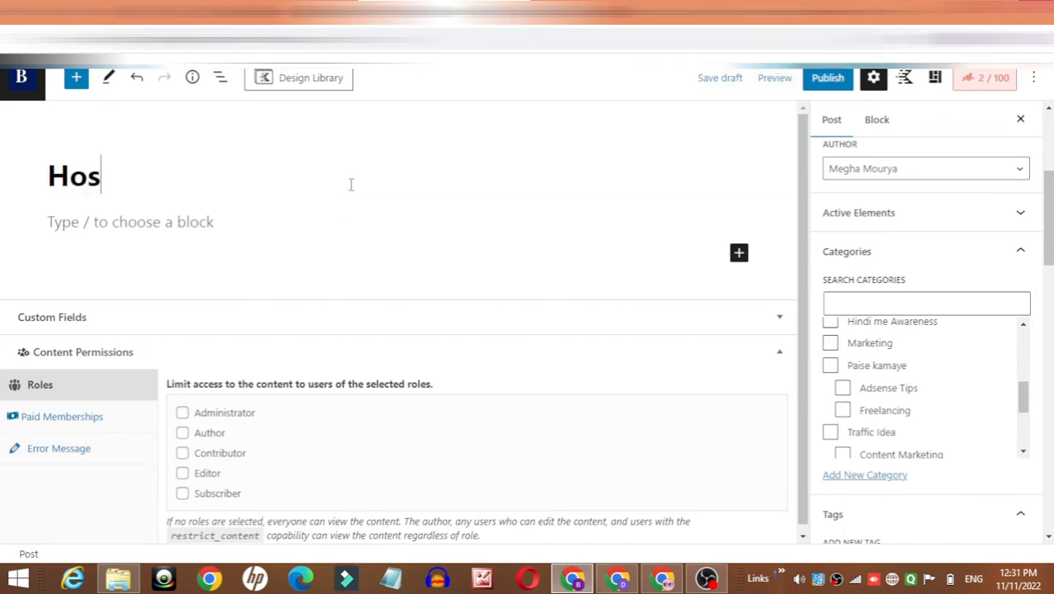
{"action": "type", "text": "ting Kaise"}
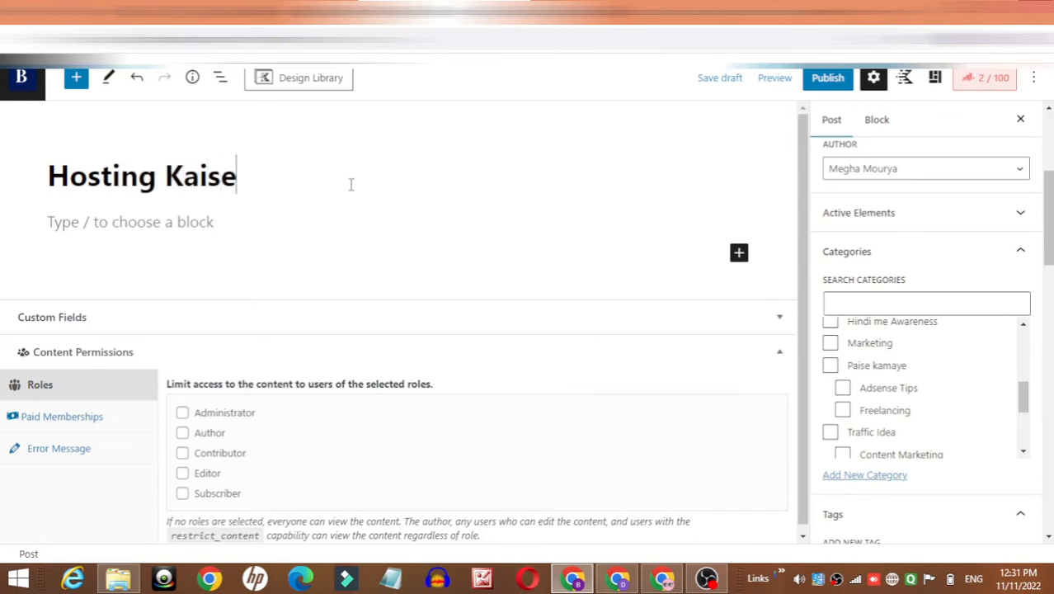
{"action": "type", "text": " Buy Kare"}
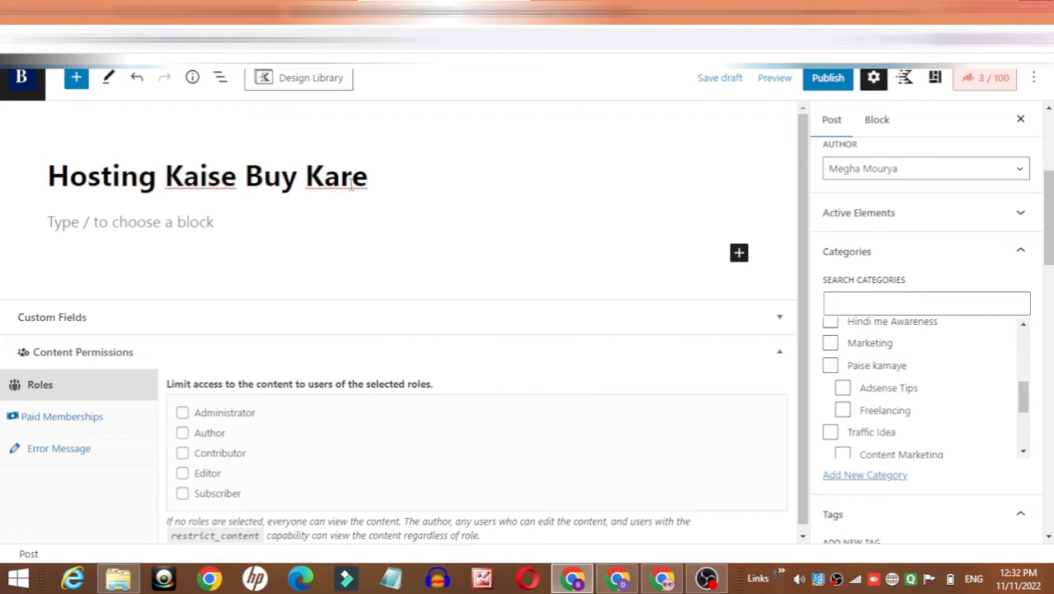
{"action": "type", "text": "?"}
Open the form for adding a new category to the post and enter "hosting" as the category name
{"action": "scroll", "coordinate": [953, 401], "scroll_direction": "down", "scroll_amount": 3}
{"action": "left_click", "coordinate": [865, 477]}
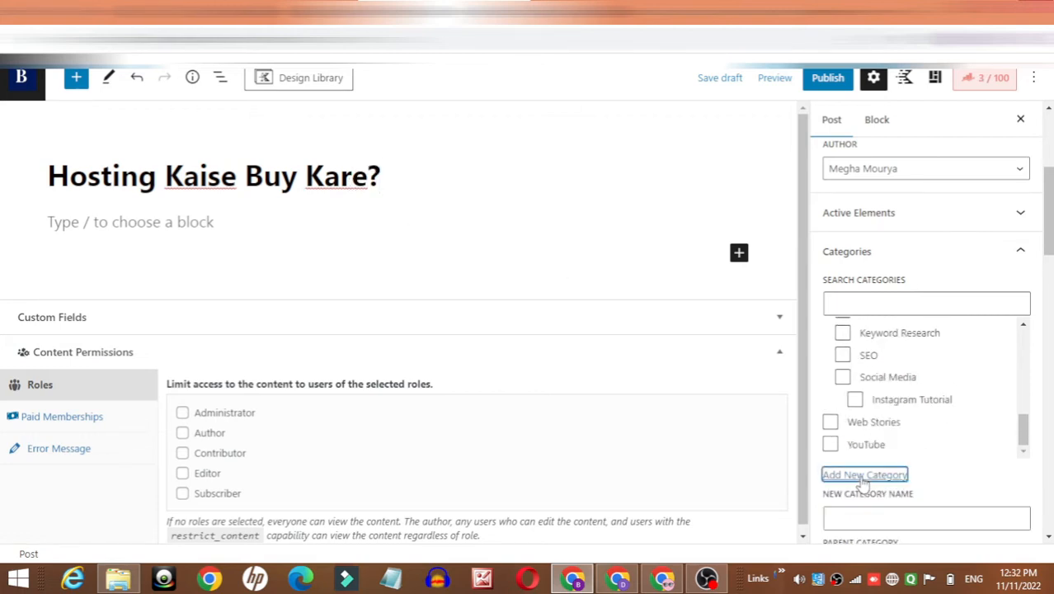
{"action": "scroll", "coordinate": [864, 485], "scroll_direction": "down", "scroll_amount": 2}
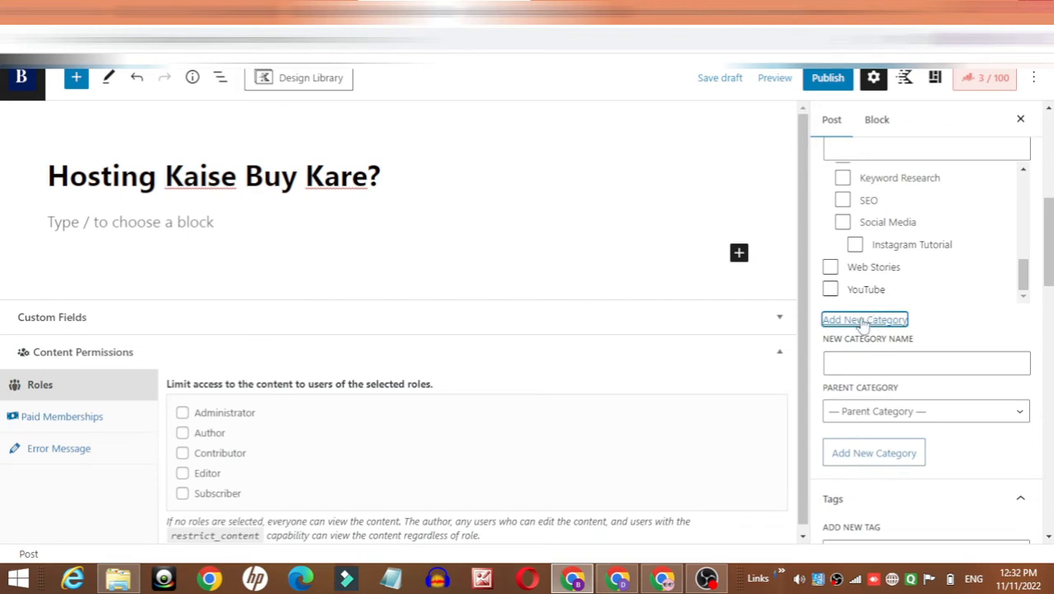
{"action": "left_click", "coordinate": [853, 369]}
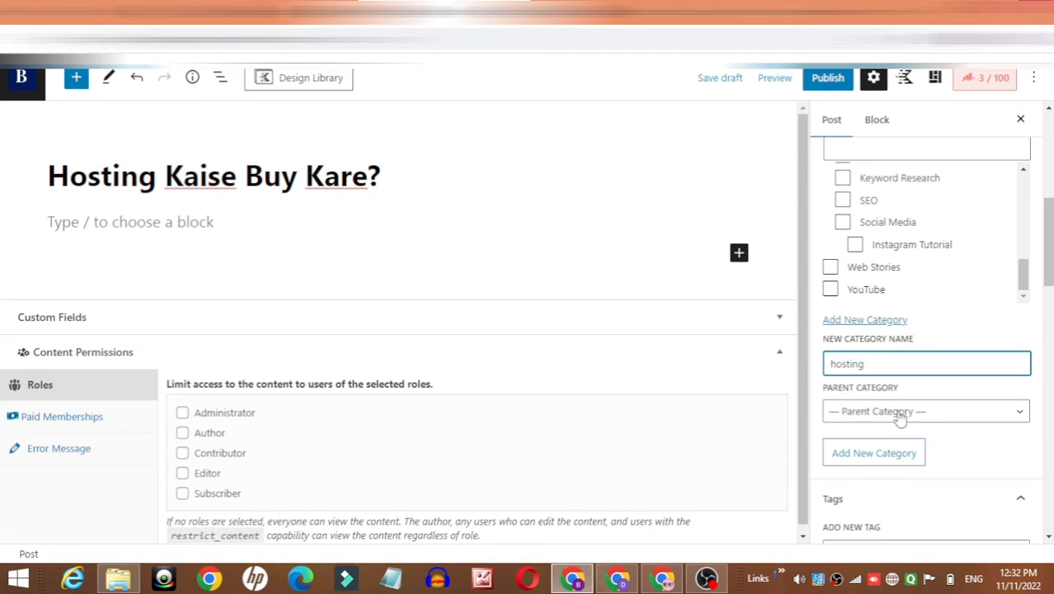
Clear the new category name and replace the post title with "Bluehost Me Free Domain Kaise Book Kare"
{"action": "left_click_drag", "start_coordinate": [873, 364], "coordinate": [804, 369]}
{"action": "key", "text": "BackSpace"}
{"action": "triple_click", "coordinate": [240, 160]}
{"action": "key", "text": "BackSpace"}
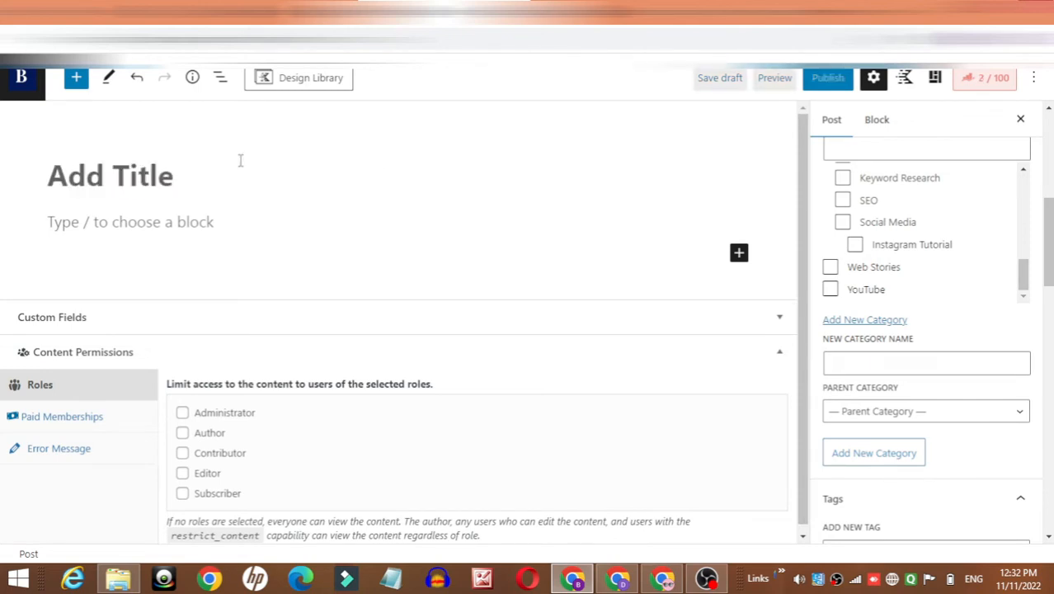
{"action": "type", "text": "Blus"}
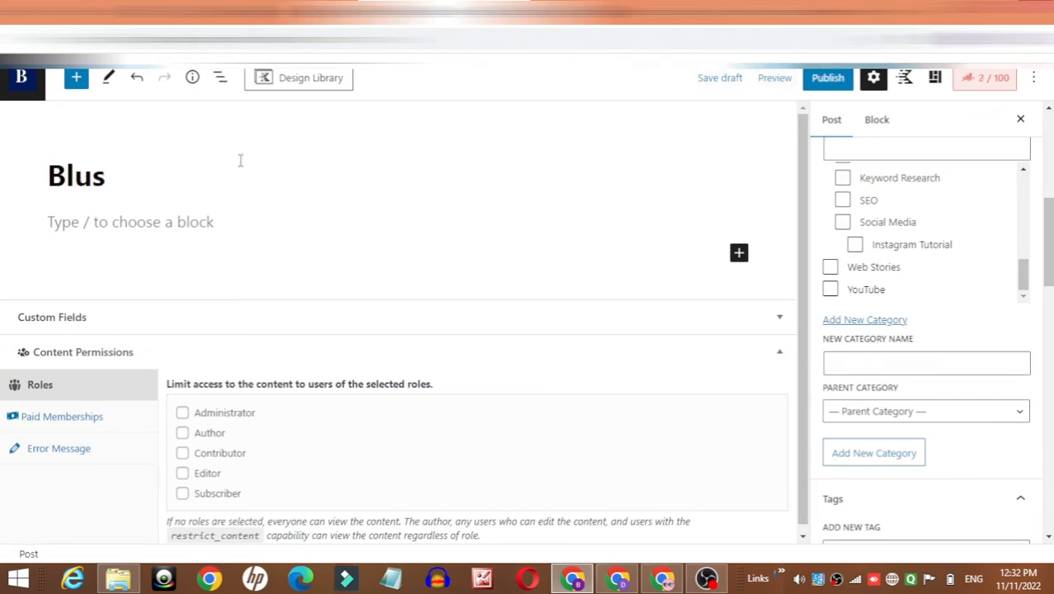
{"action": "key", "text": "BackSpace"}
{"action": "type", "text": "host S"}
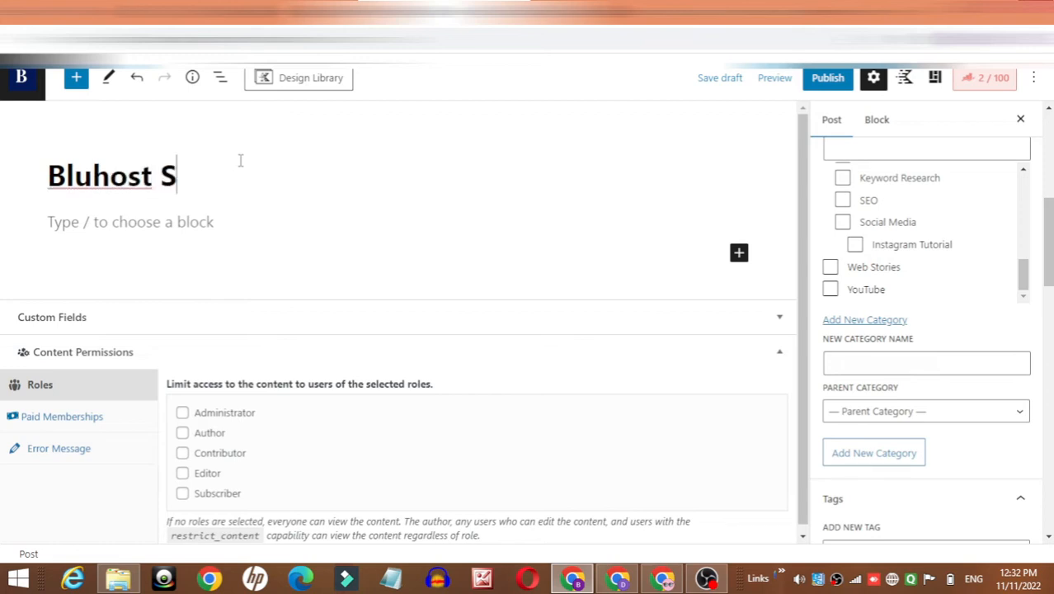
{"action": "type", "text": "e"}
{"action": "key", "text": "BackSpace"}
{"action": "key", "text": "BackSpace"}
{"action": "key", "text": "BackSpace"}
{"action": "key", "text": "BackSpace"}
{"action": "key", "text": "BackSpace"}
{"action": "key", "text": "BackSpace"}
{"action": "key", "text": "BackSpace"}
{"action": "key", "text": "BackSpace"}
{"action": "type", "text": "eho"}
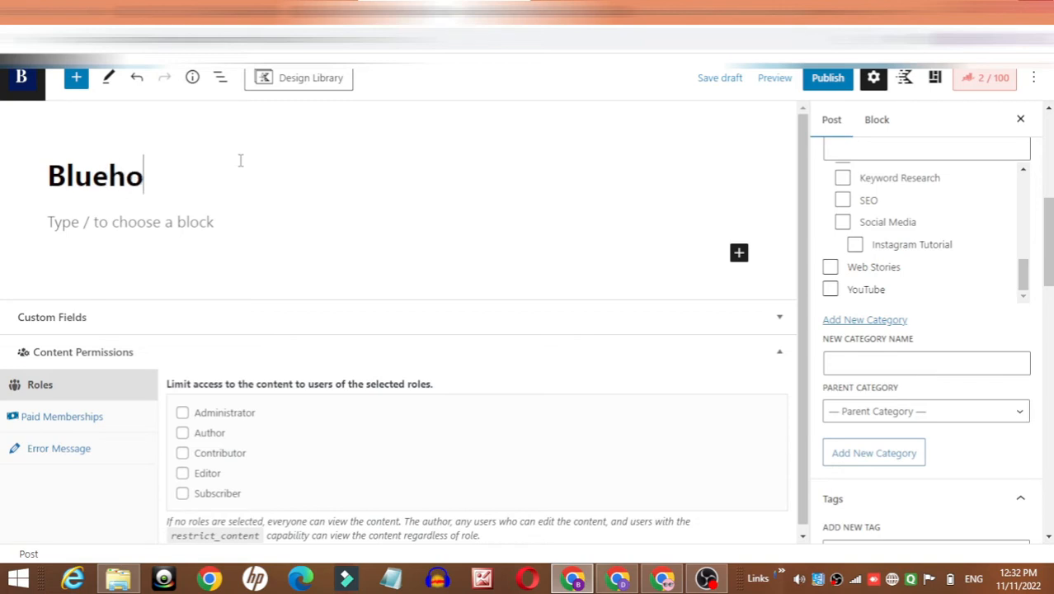
{"action": "type", "text": "st Me Free"}
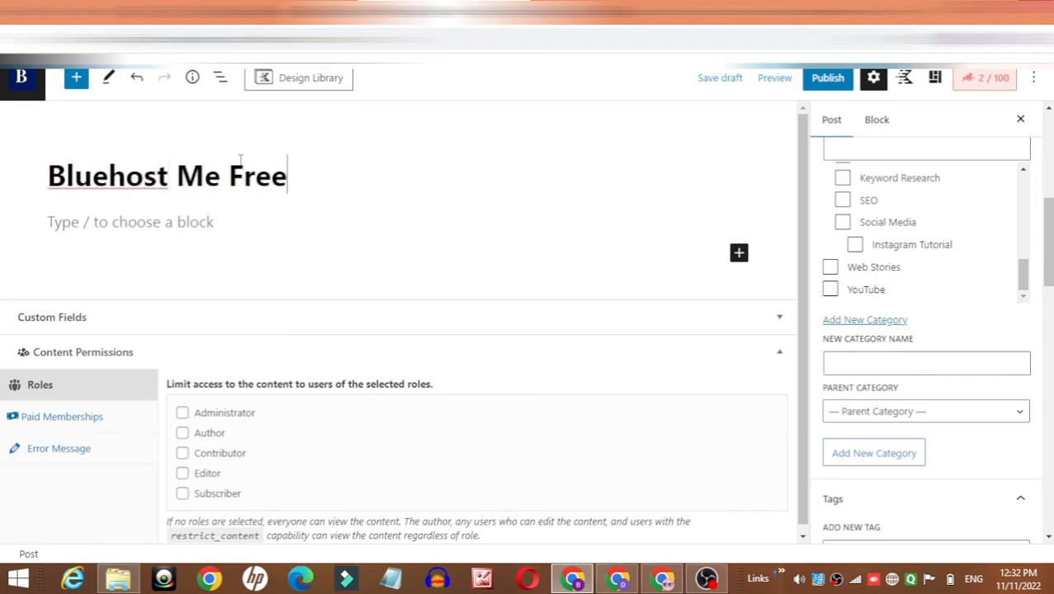
{"action": "type", "text": " Domain Ja"}
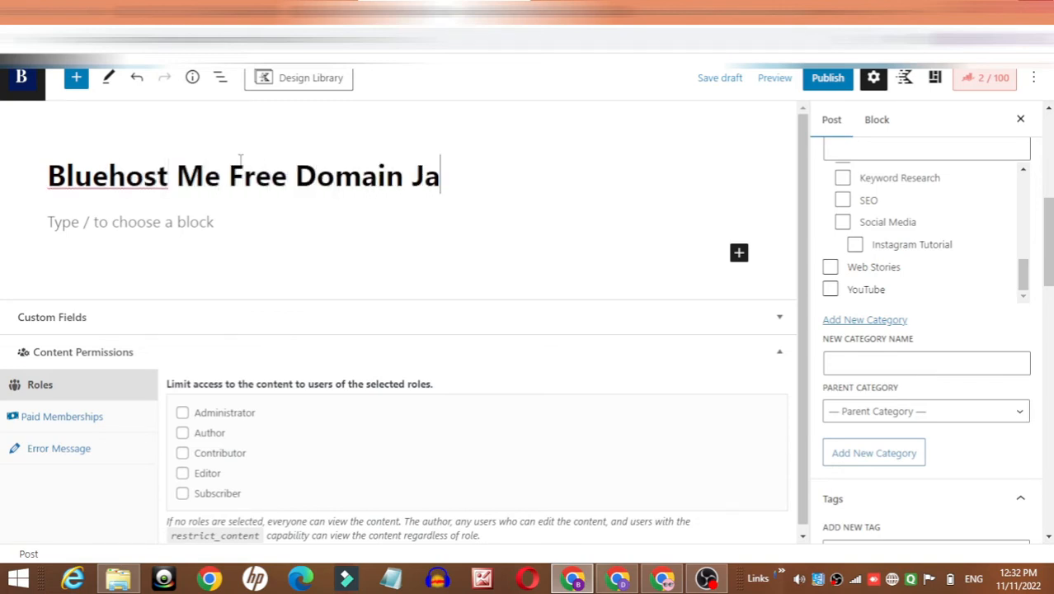
{"action": "key", "text": "BackSpace"}
{"action": "key", "text": "BackSpace"}
{"action": "type", "text": "Kaise Bookm"}
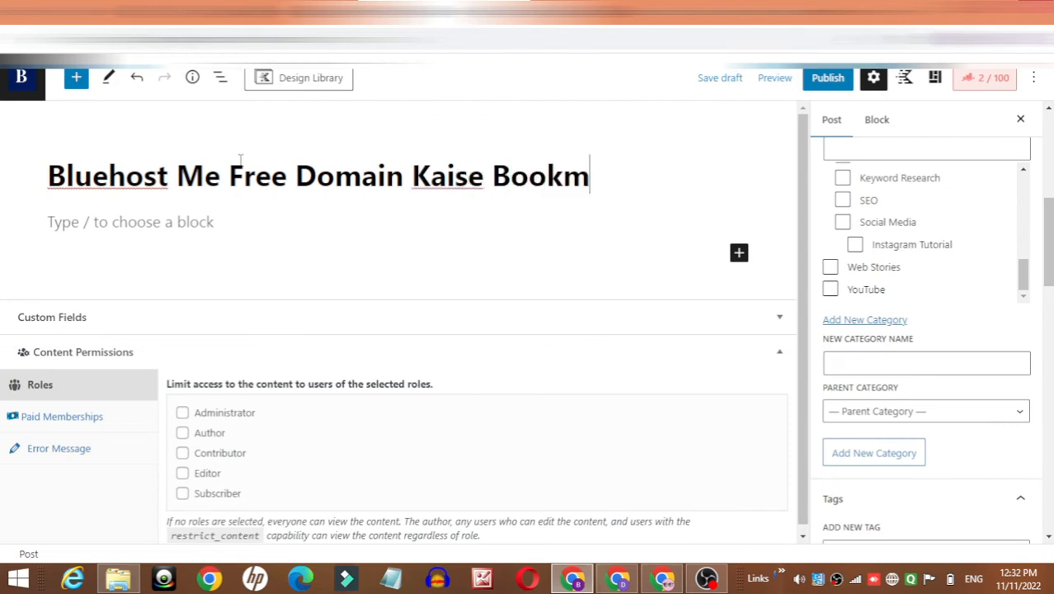
{"action": "key", "text": "BackSpace"}
{"action": "type", "text": "Kare"}
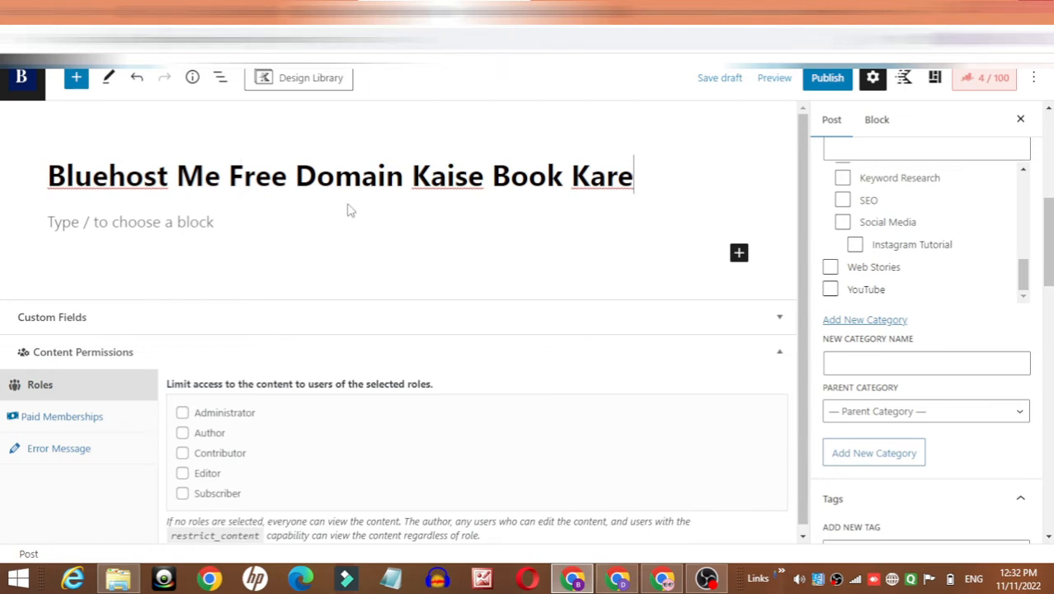
Enter "bluehost" as the new category name in the post settings and choose Hosting as its parent category
{"action": "left_click", "coordinate": [848, 363]}
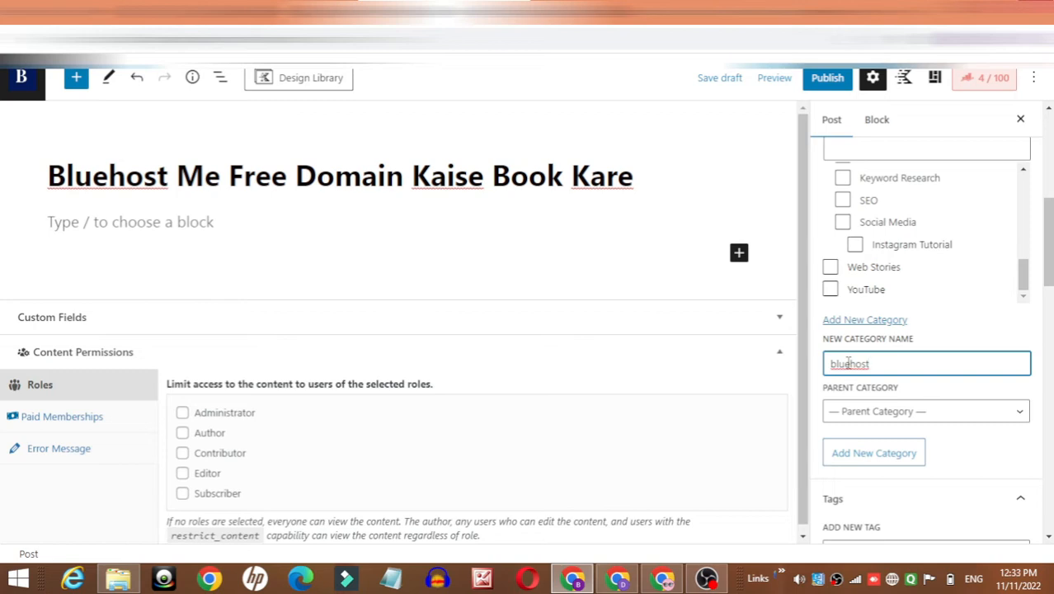
{"action": "left_click", "coordinate": [938, 415]}
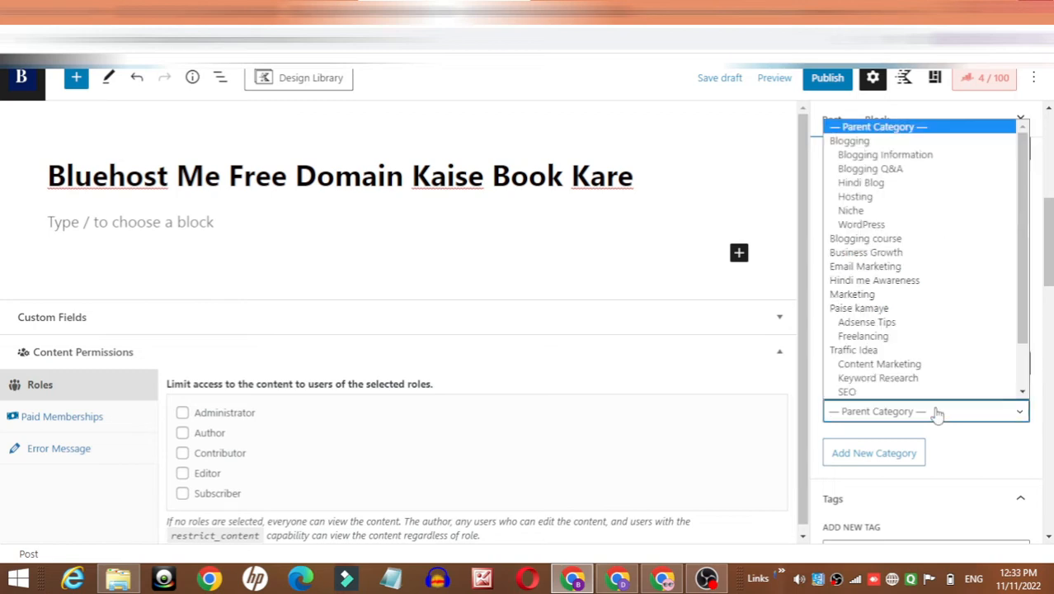
{"action": "scroll", "coordinate": [919, 243], "scroll_direction": "down", "scroll_amount": 2}
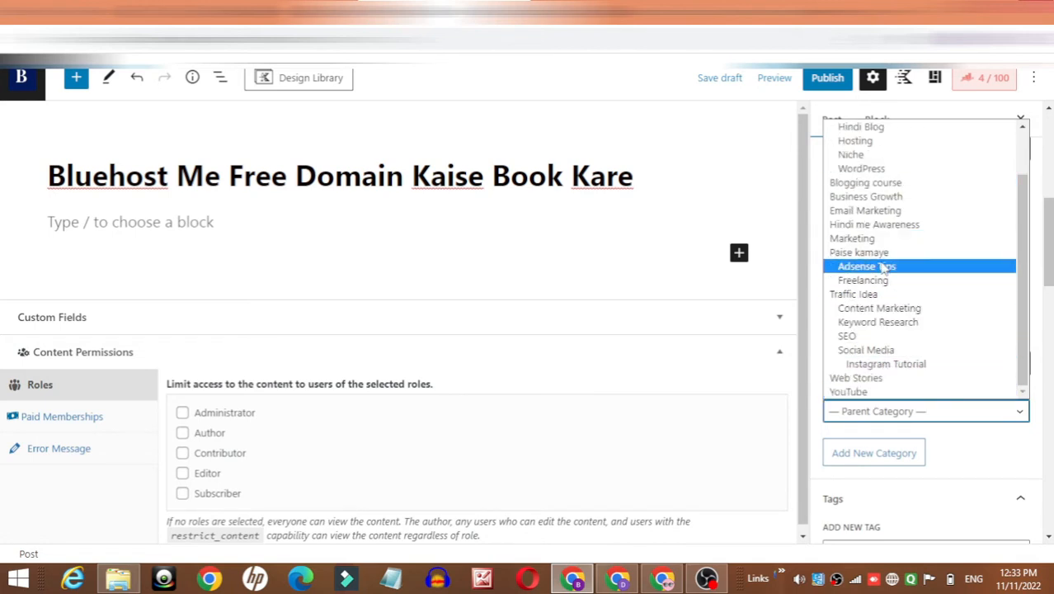
{"action": "left_click", "coordinate": [896, 141]}
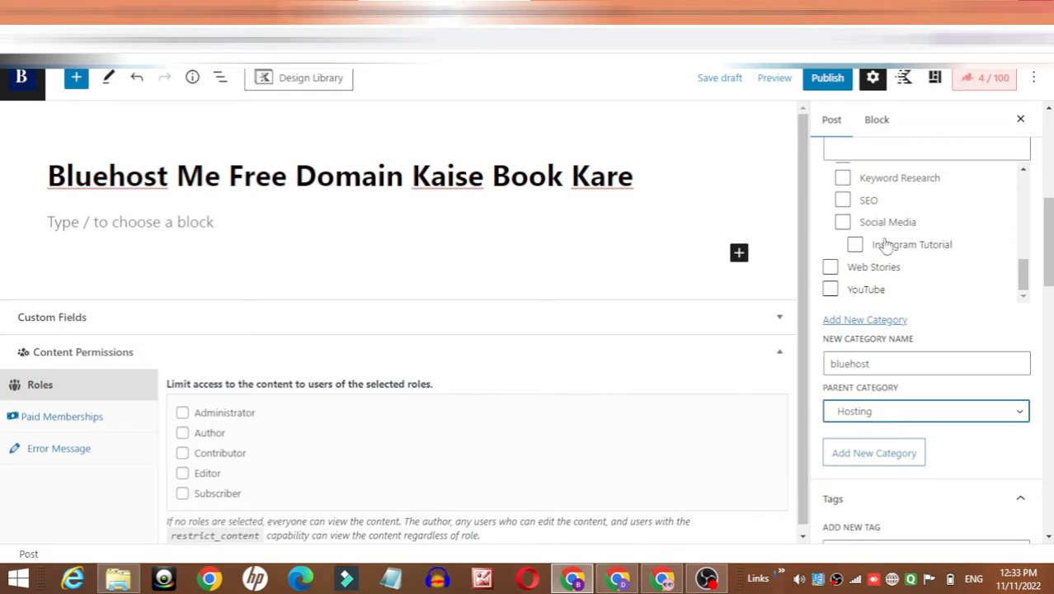
Review the parent categories and subcategories in the post's category list and mark Blogging Information under Blogging
{"action": "scroll", "coordinate": [889, 277], "scroll_direction": "up", "scroll_amount": 2}
{"action": "scroll", "coordinate": [902, 301], "scroll_direction": "down", "scroll_amount": 2}
{"action": "scroll", "coordinate": [918, 258], "scroll_direction": "up", "scroll_amount": 2}
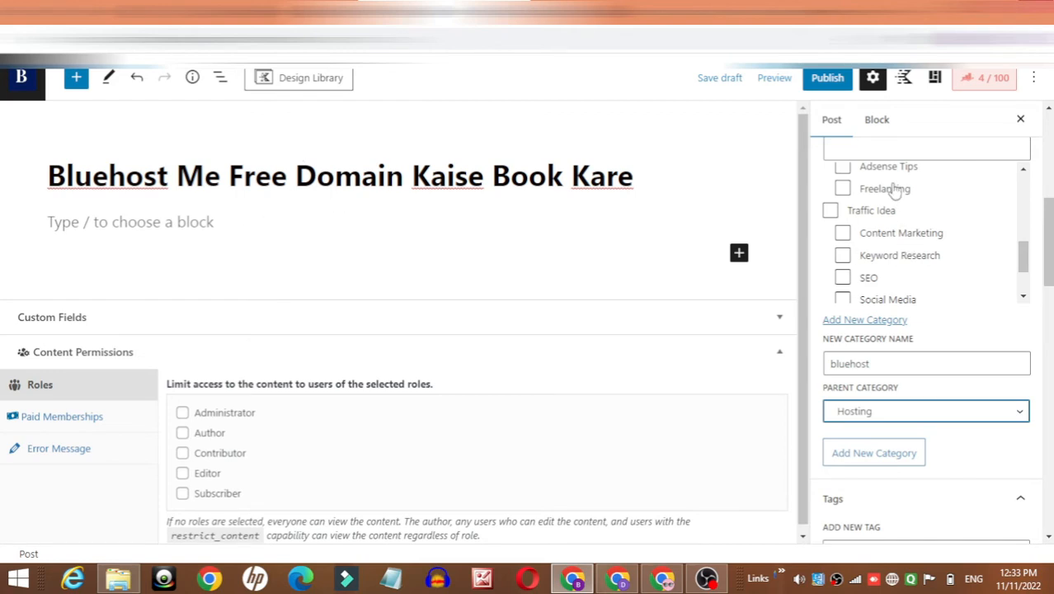
{"action": "scroll", "coordinate": [893, 195], "scroll_direction": "up", "scroll_amount": 3}
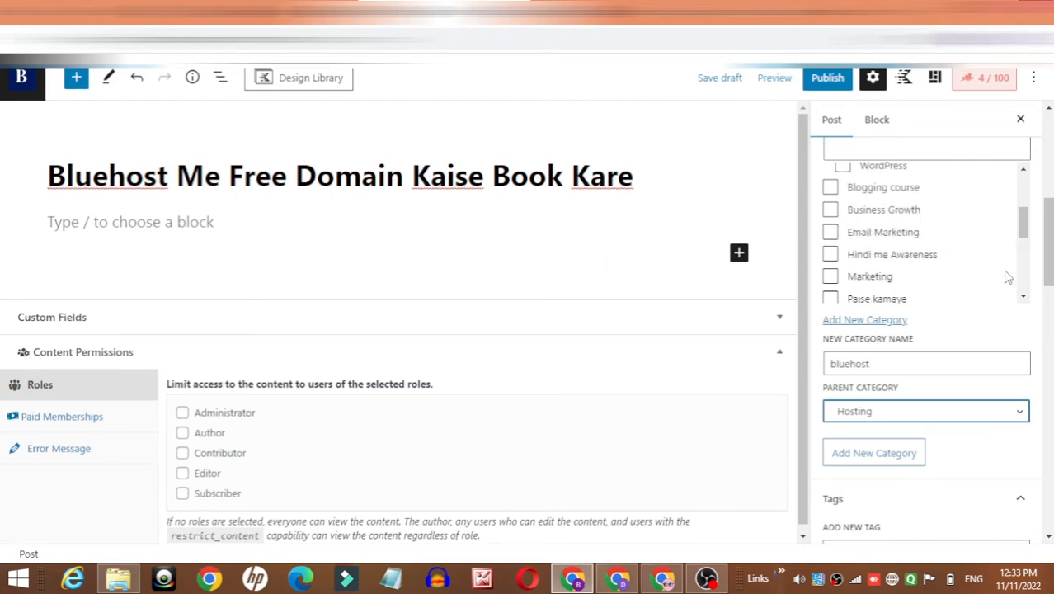
{"action": "left_click_drag", "start_coordinate": [1023, 225], "coordinate": [1023, 189]}
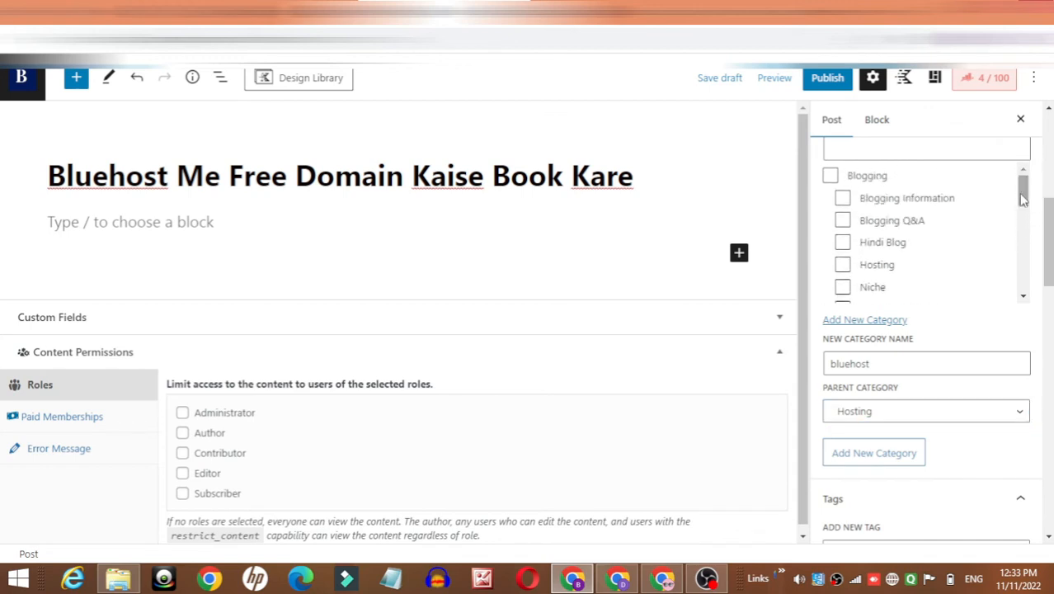
{"action": "scroll", "coordinate": [1021, 202], "scroll_direction": "up", "scroll_amount": 3}
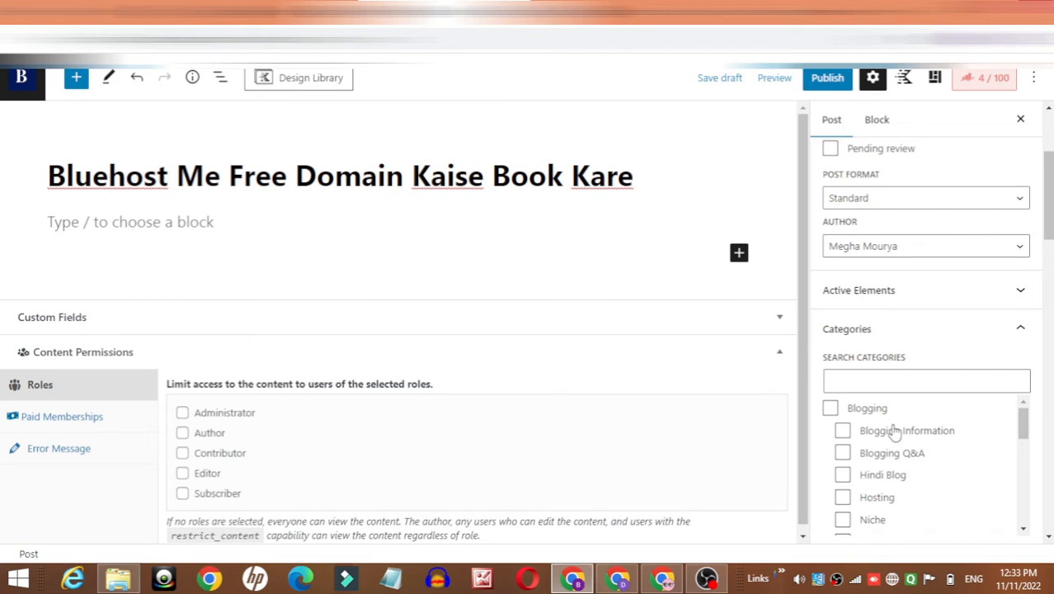
{"action": "left_click", "coordinate": [842, 431]}
{"action": "scroll", "coordinate": [873, 495], "scroll_direction": "down", "scroll_amount": 3}
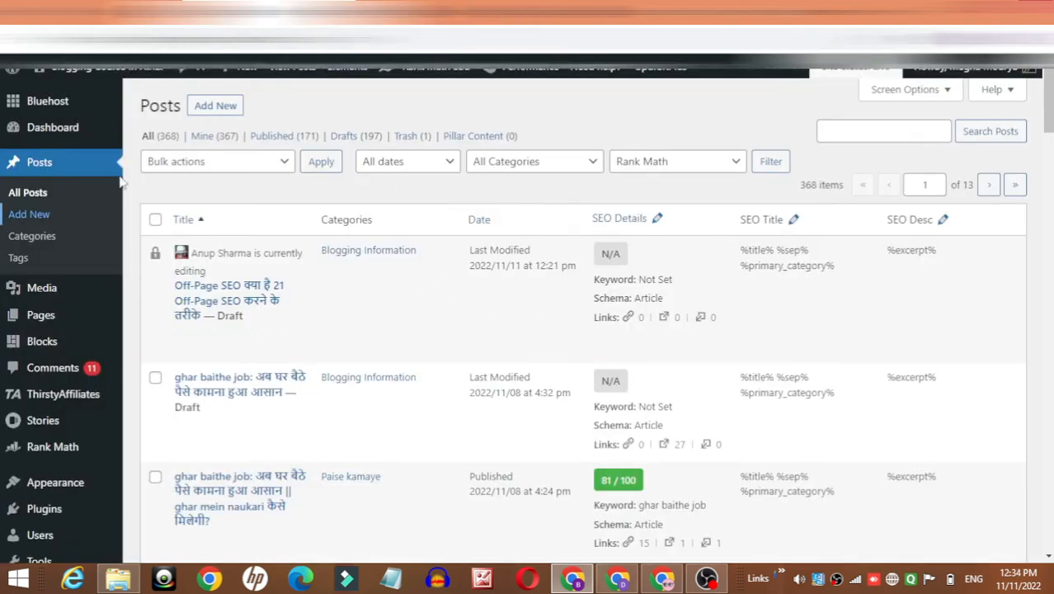
Open the site's Categories management page from the posts list, keeping the unsaved post open, and look through the existing categories
{"action": "right_click", "coordinate": [18, 240]}
{"action": "left_click", "coordinate": [51, 250]}
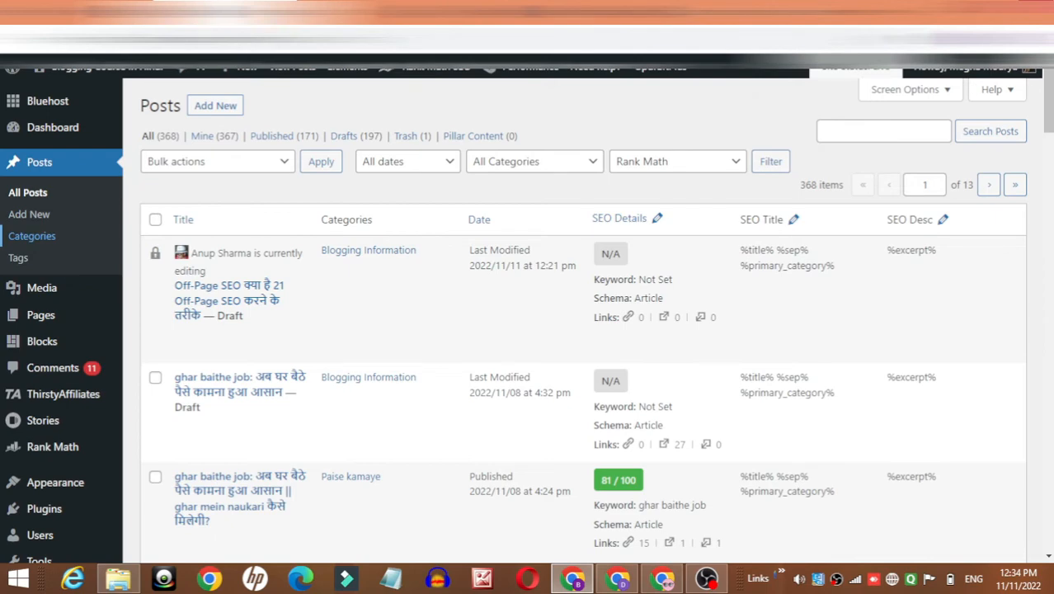
{"action": "left_click", "coordinate": [518, 11]}
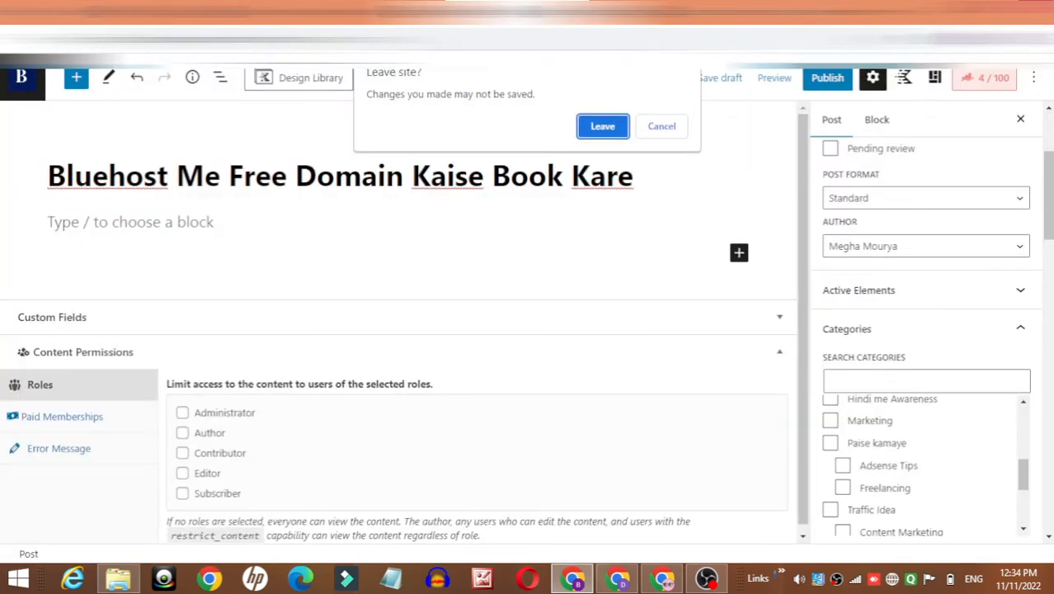
{"action": "left_click", "coordinate": [661, 127]}
{"action": "left_click", "coordinate": [354, 11]}
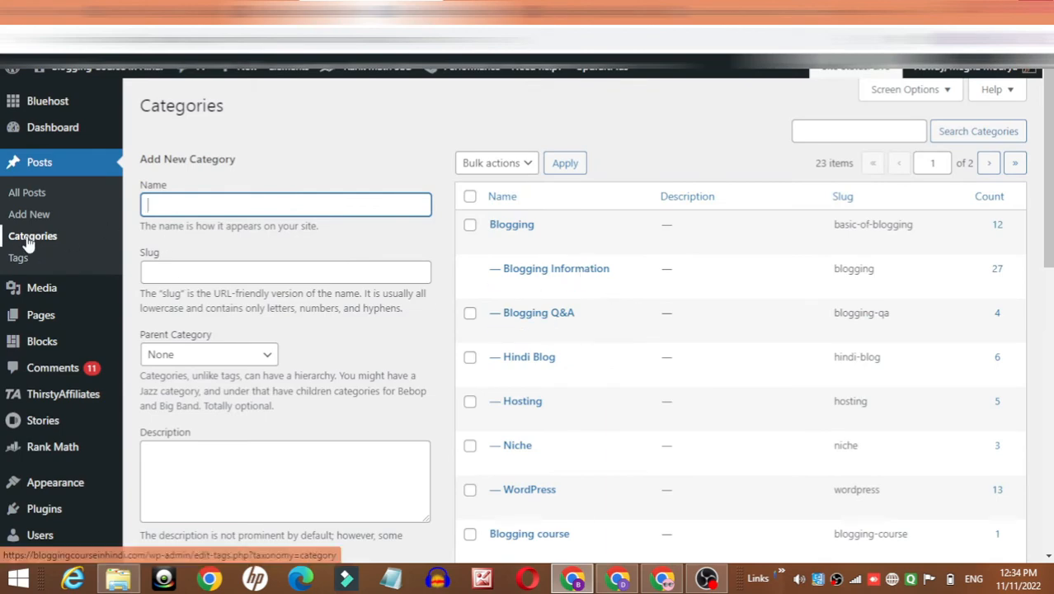
{"action": "scroll", "coordinate": [618, 248], "scroll_direction": "down", "scroll_amount": 5}
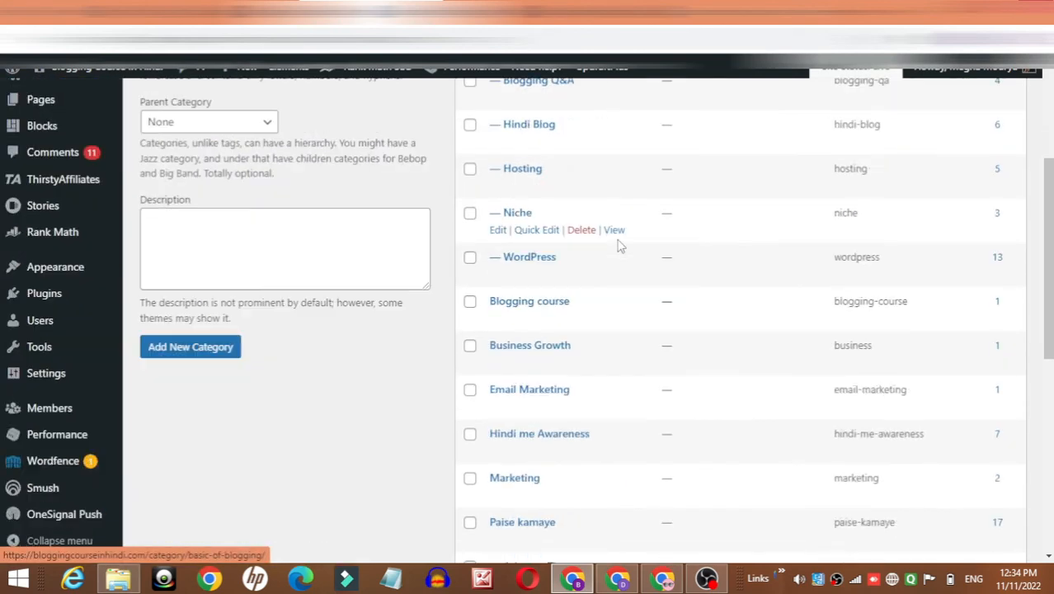
{"action": "scroll", "coordinate": [621, 246], "scroll_direction": "down", "scroll_amount": 3}
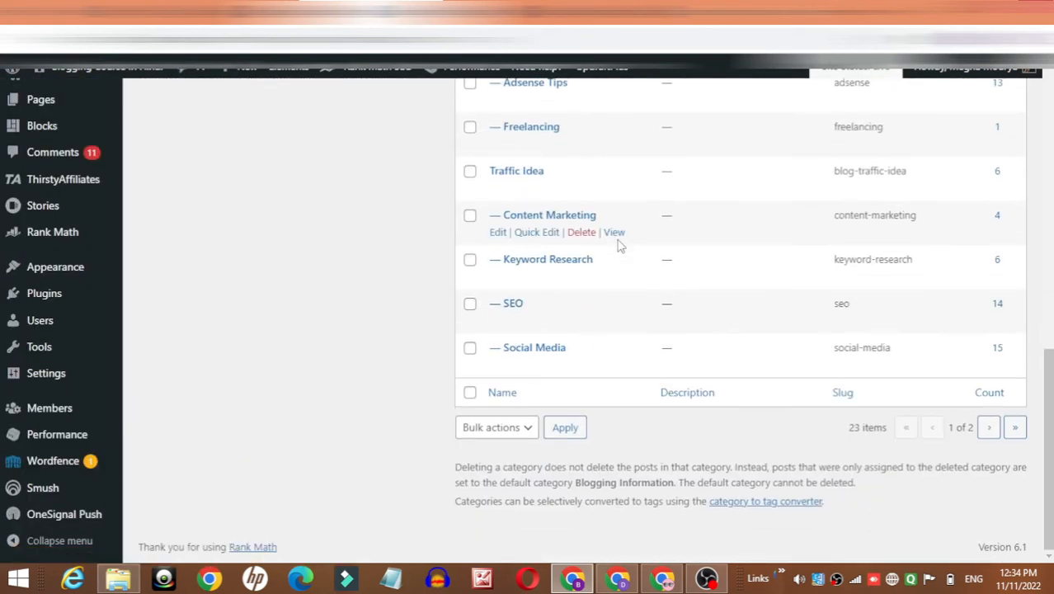
{"action": "scroll", "coordinate": [621, 246], "scroll_direction": "up", "scroll_amount": 7}
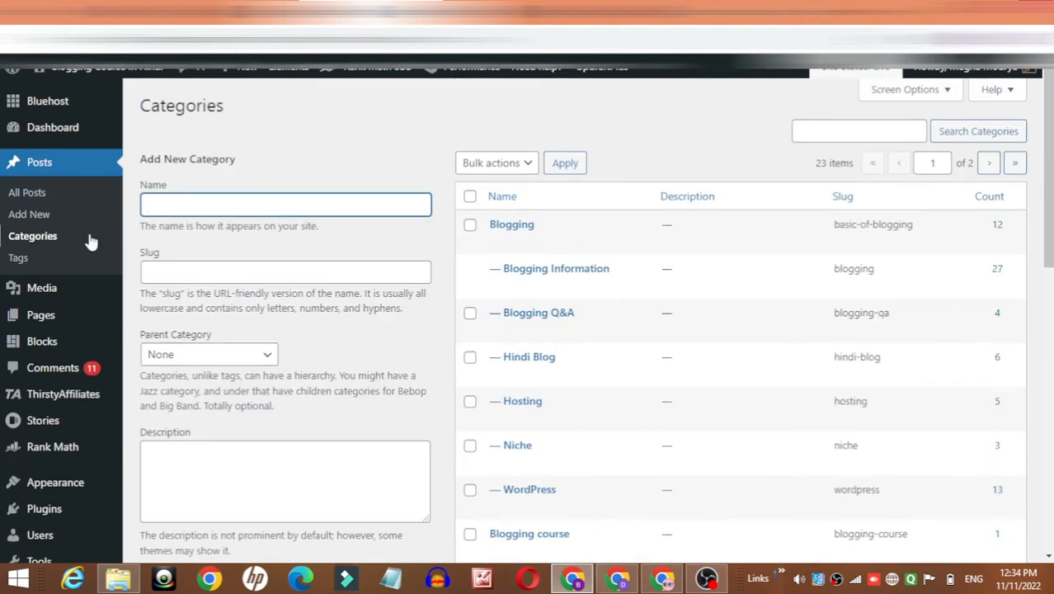
Fill in the new category form with "Hindi New" as the name and "hindi-news" as the slug
{"action": "left_click", "coordinate": [173, 208]}
{"action": "type", "text": "Hindi New"}
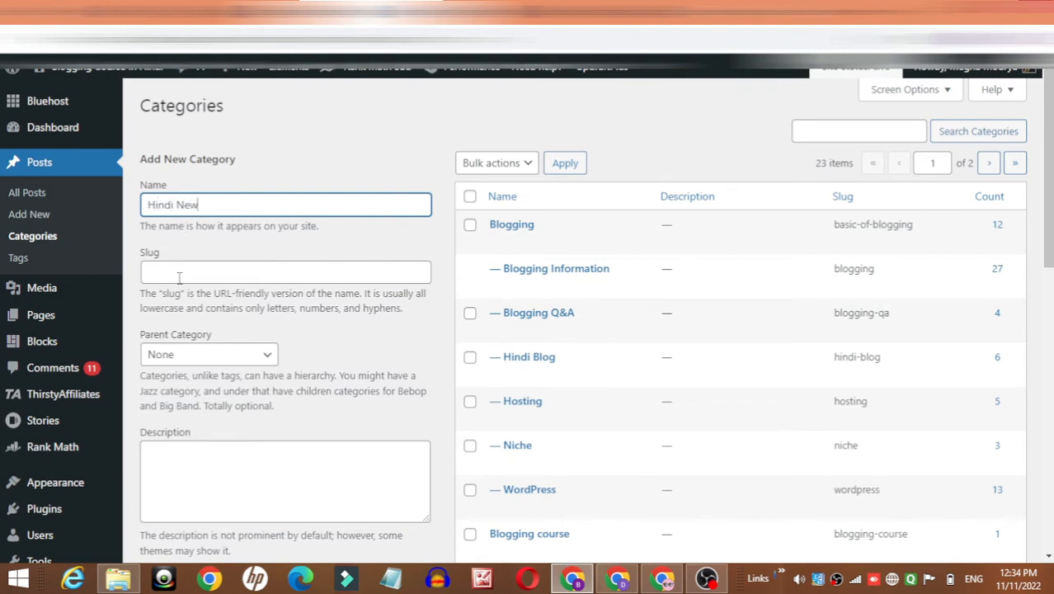
{"action": "left_click", "coordinate": [179, 272]}
{"action": "type", "text": "hindi"}
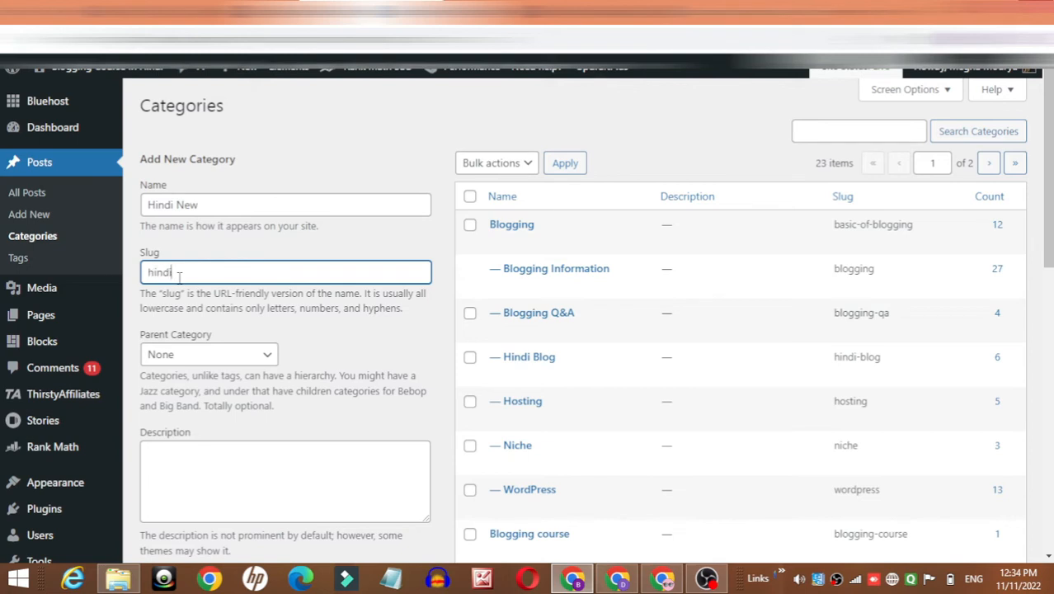
{"action": "type", "text": "-news"}
Choose Hindi me Awareness as the parent of the new category
{"action": "left_click", "coordinate": [222, 356]}
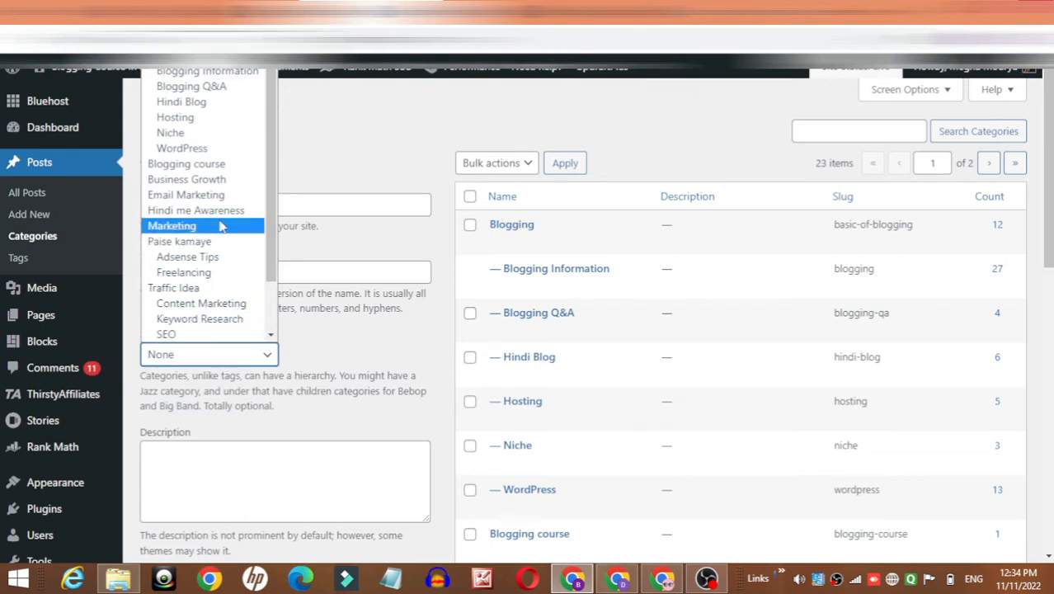
{"action": "scroll", "coordinate": [216, 227], "scroll_direction": "down", "scroll_amount": 2}
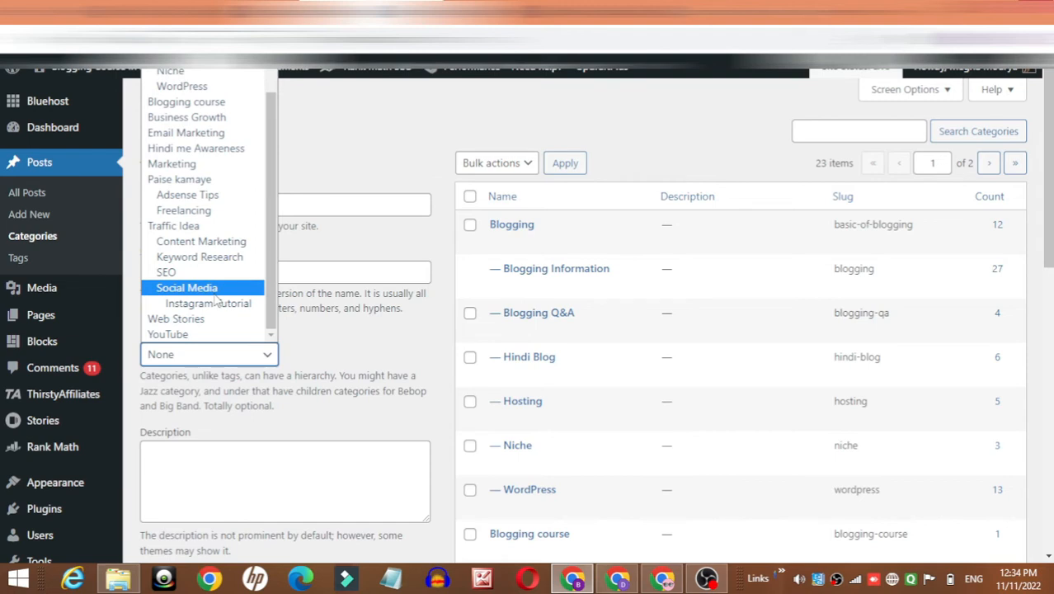
{"action": "left_click", "coordinate": [198, 149]}
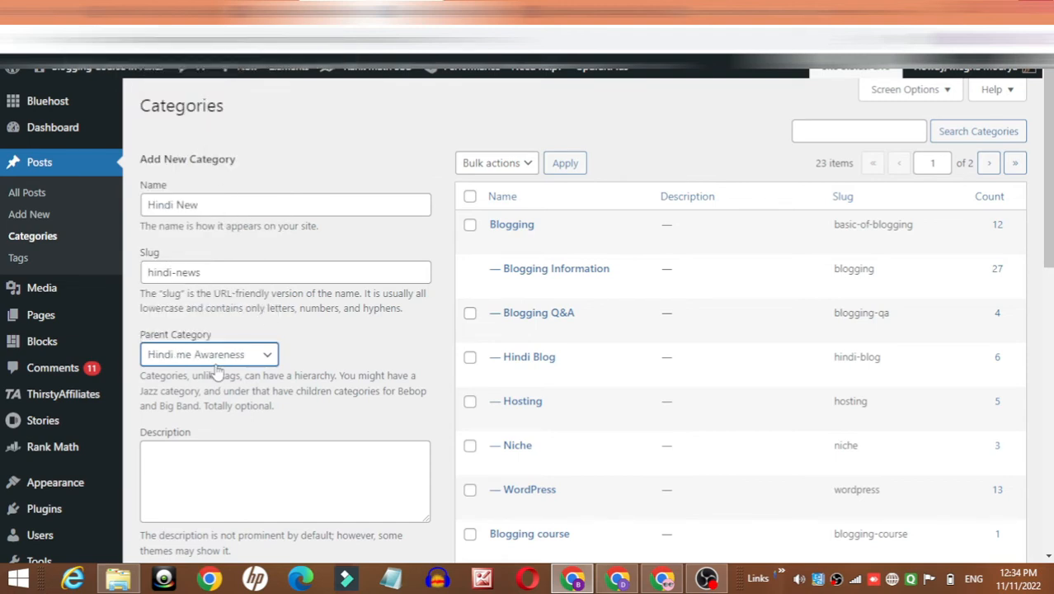
Correct the new category's name to "Hindi News" and set its parent category to None
{"action": "left_click", "coordinate": [208, 205]}
{"action": "type", "text": "s"}
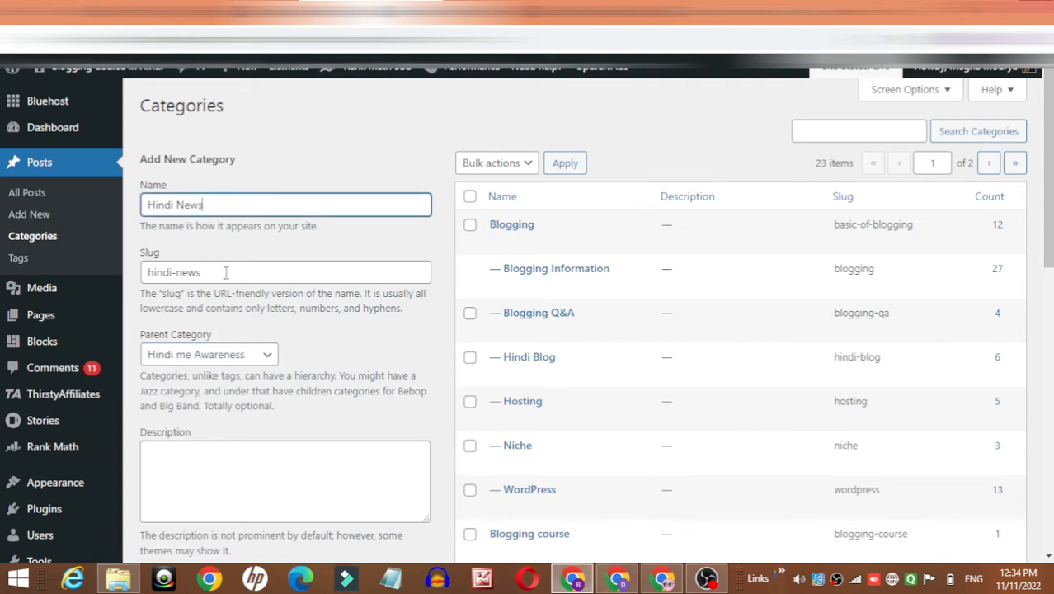
{"action": "left_click", "coordinate": [244, 358]}
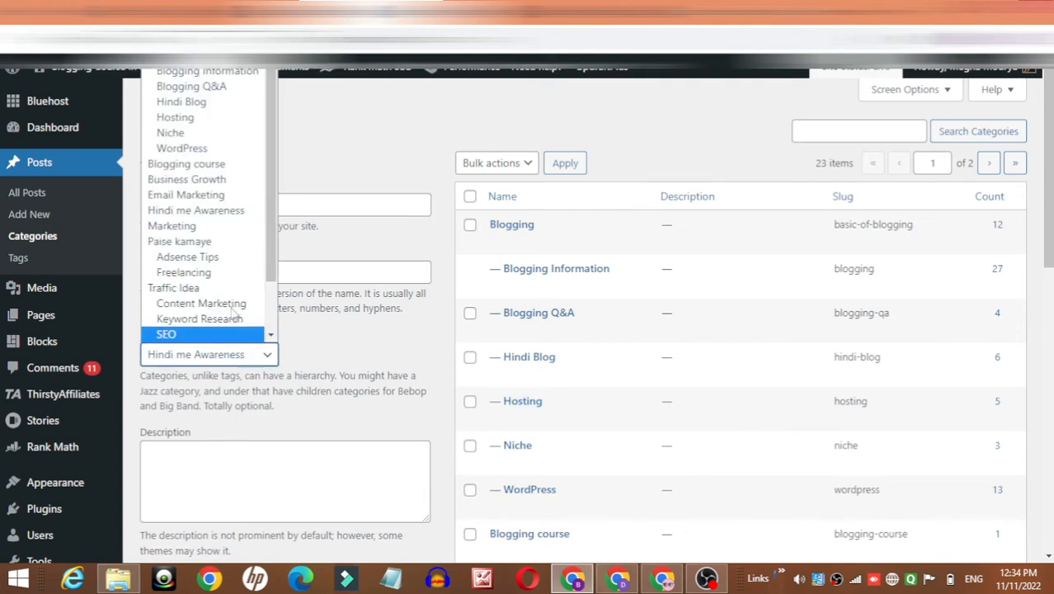
{"action": "left_click", "coordinate": [207, 39]}
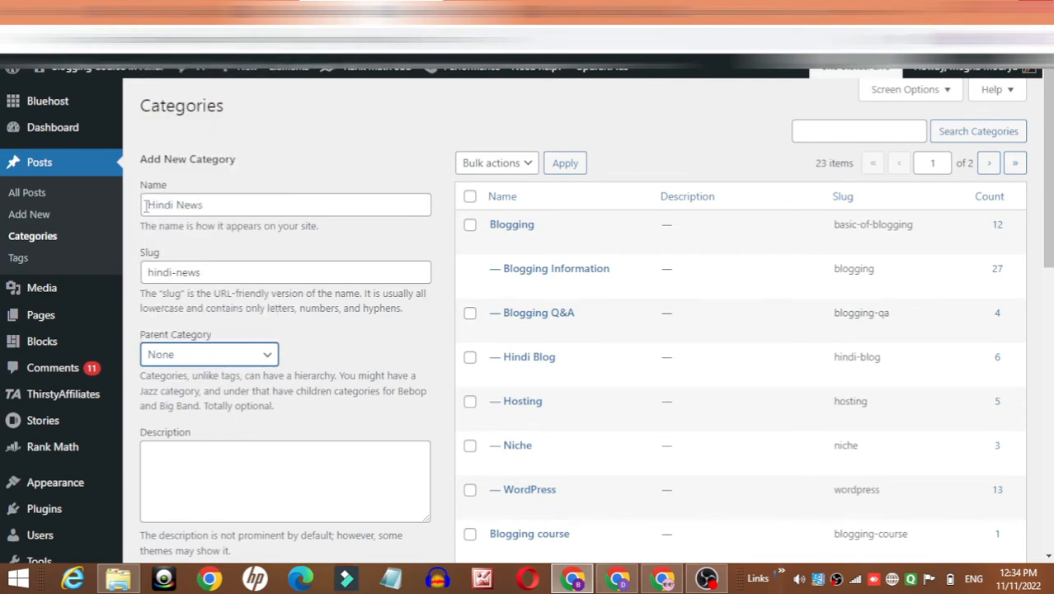
{"action": "left_click_drag", "start_coordinate": [149, 206], "coordinate": [261, 206]}
{"action": "left_click_drag", "start_coordinate": [158, 203], "coordinate": [126, 210]}
{"action": "left_click", "coordinate": [219, 206]}
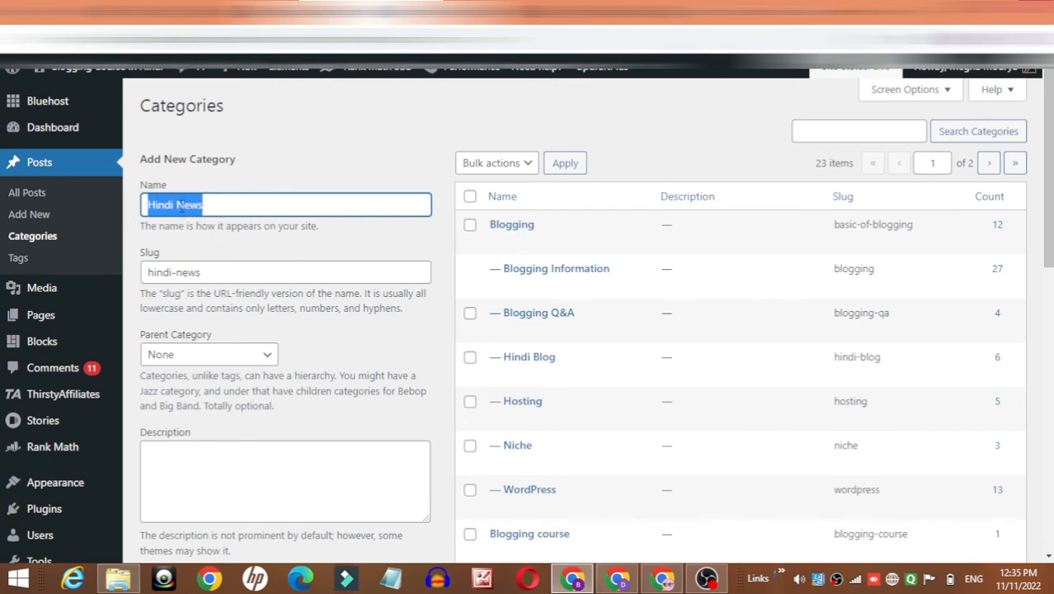
{"action": "left_click", "coordinate": [182, 206]}
{"action": "left_click_drag", "start_coordinate": [149, 205], "coordinate": [233, 206]}
Add the Hindi News category to the site without a description
{"action": "scroll", "coordinate": [217, 358], "scroll_direction": "down", "scroll_amount": 2}
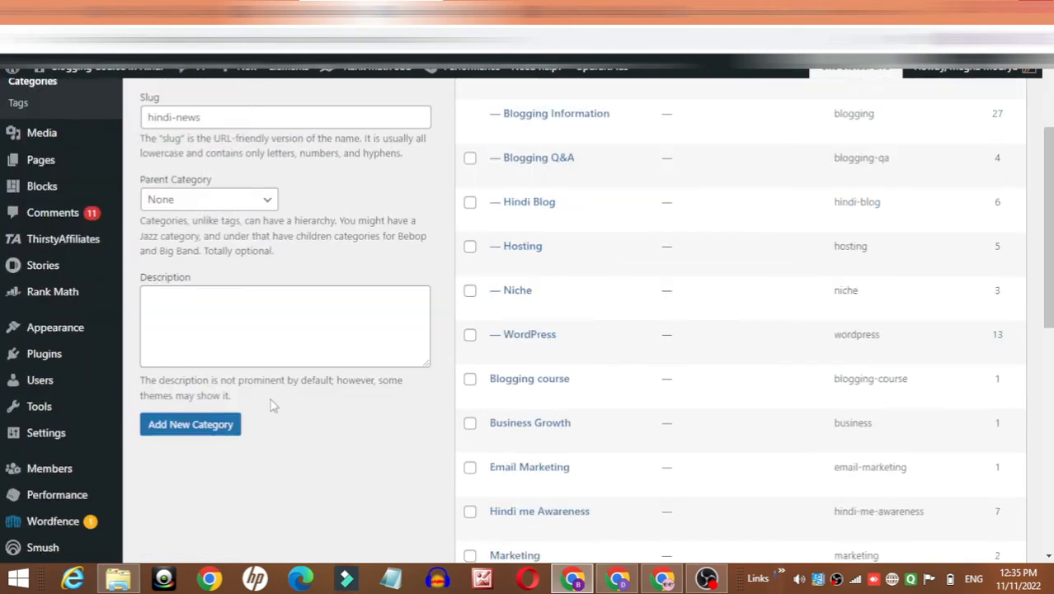
{"action": "mouse_move", "coordinate": [536, 436]}
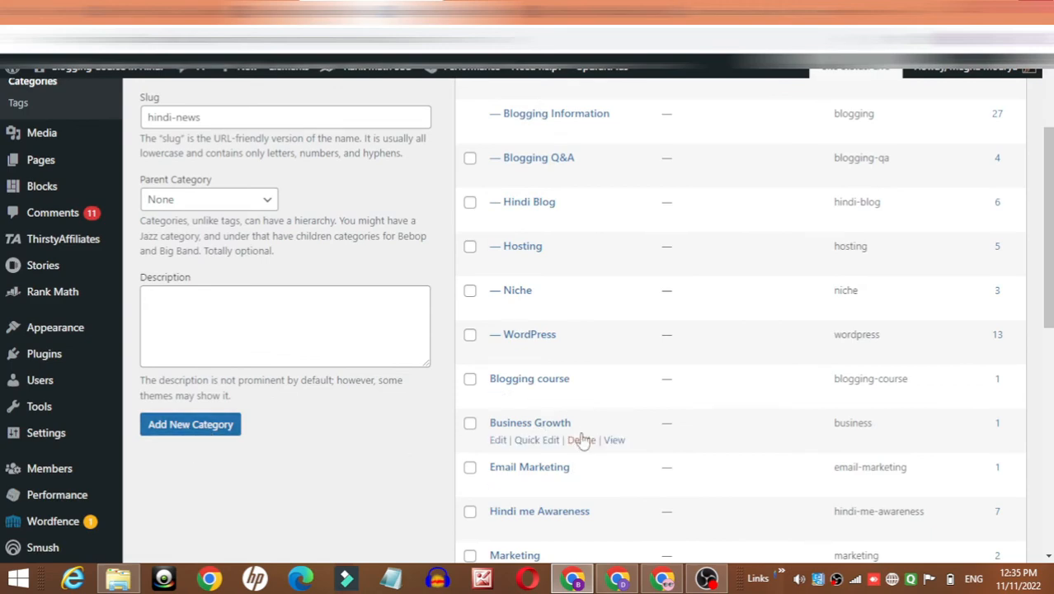
{"action": "scroll", "coordinate": [581, 435], "scroll_direction": "up", "scroll_amount": 2}
{"action": "scroll", "coordinate": [189, 443], "scroll_direction": "down", "scroll_amount": 2}
{"action": "left_click", "coordinate": [189, 425]}
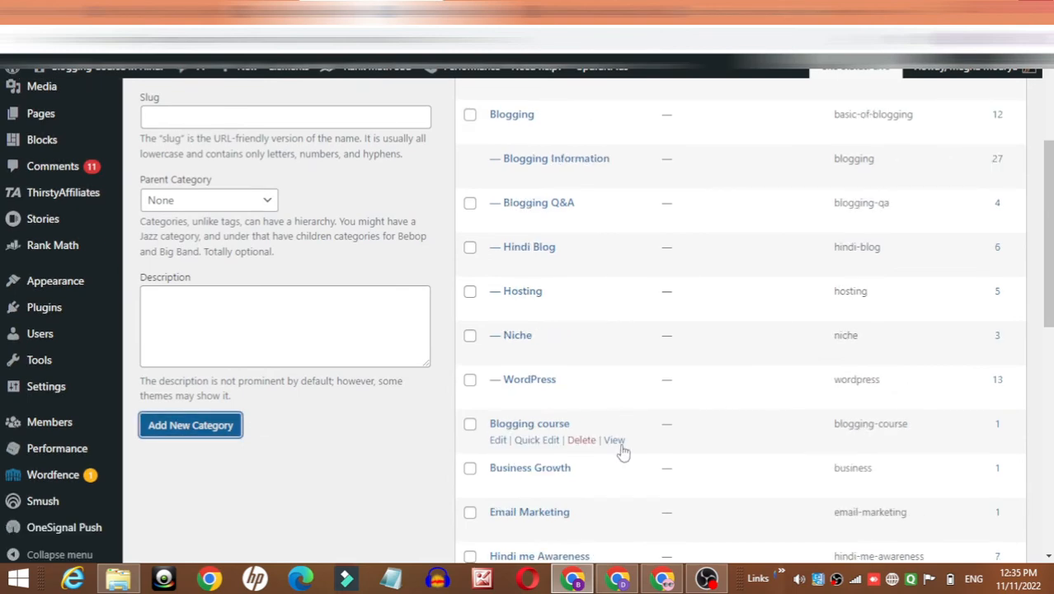
Delete the Hindi News category from the category list and confirm the deletion
{"action": "scroll", "coordinate": [622, 448], "scroll_direction": "up", "scroll_amount": 3}
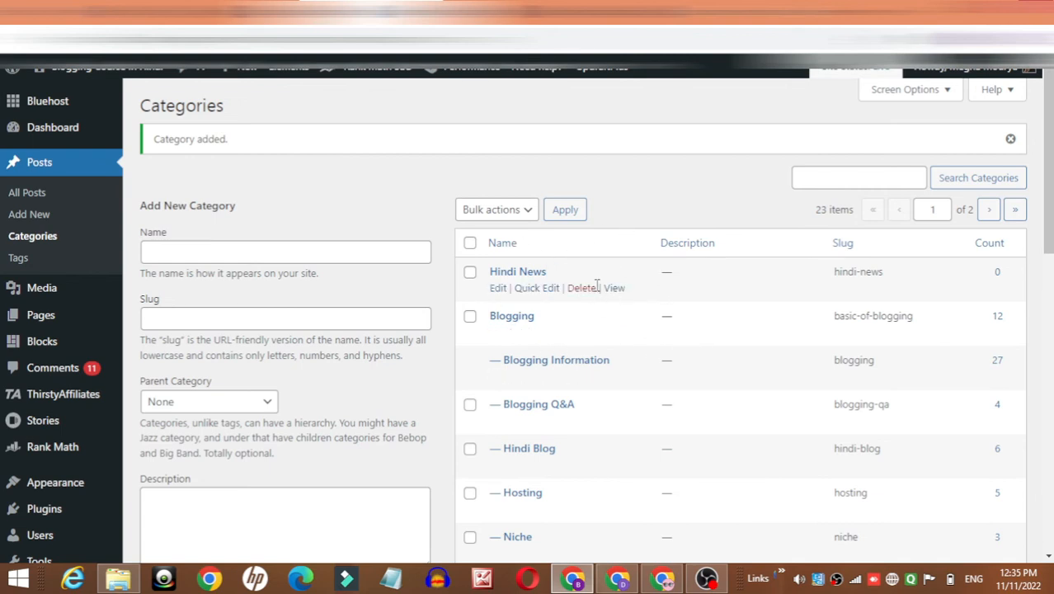
{"action": "left_click", "coordinate": [582, 292]}
{"action": "left_click", "coordinate": [611, 163]}
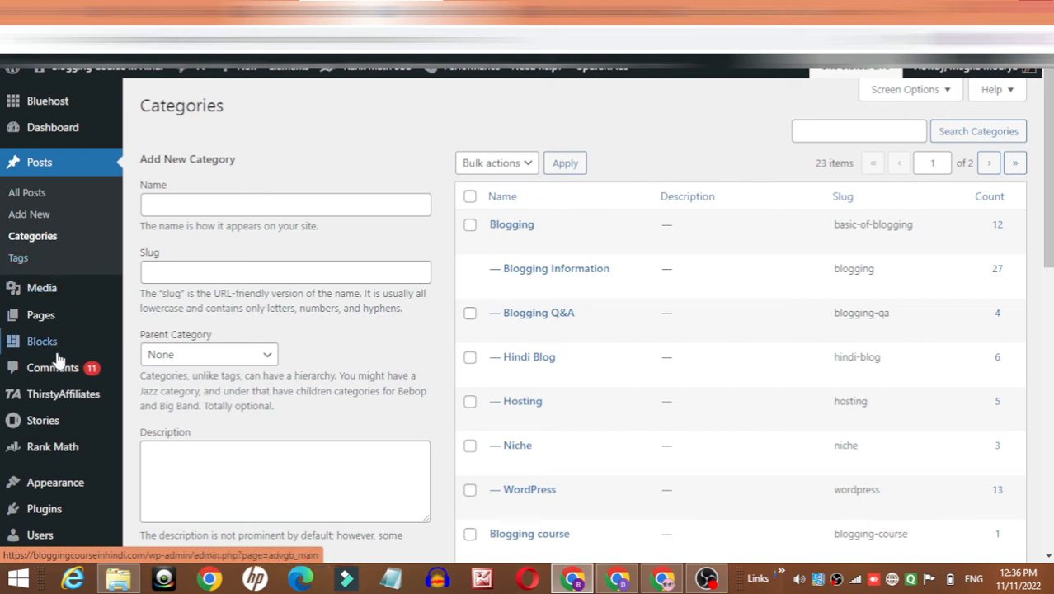
{"action": "mouse_move", "coordinate": [51, 324]}
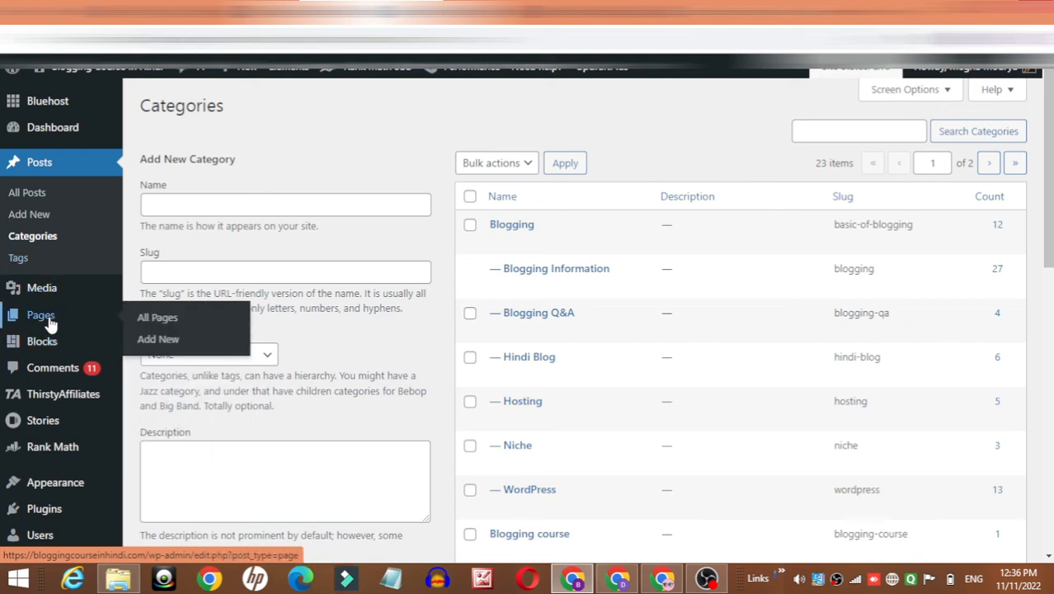